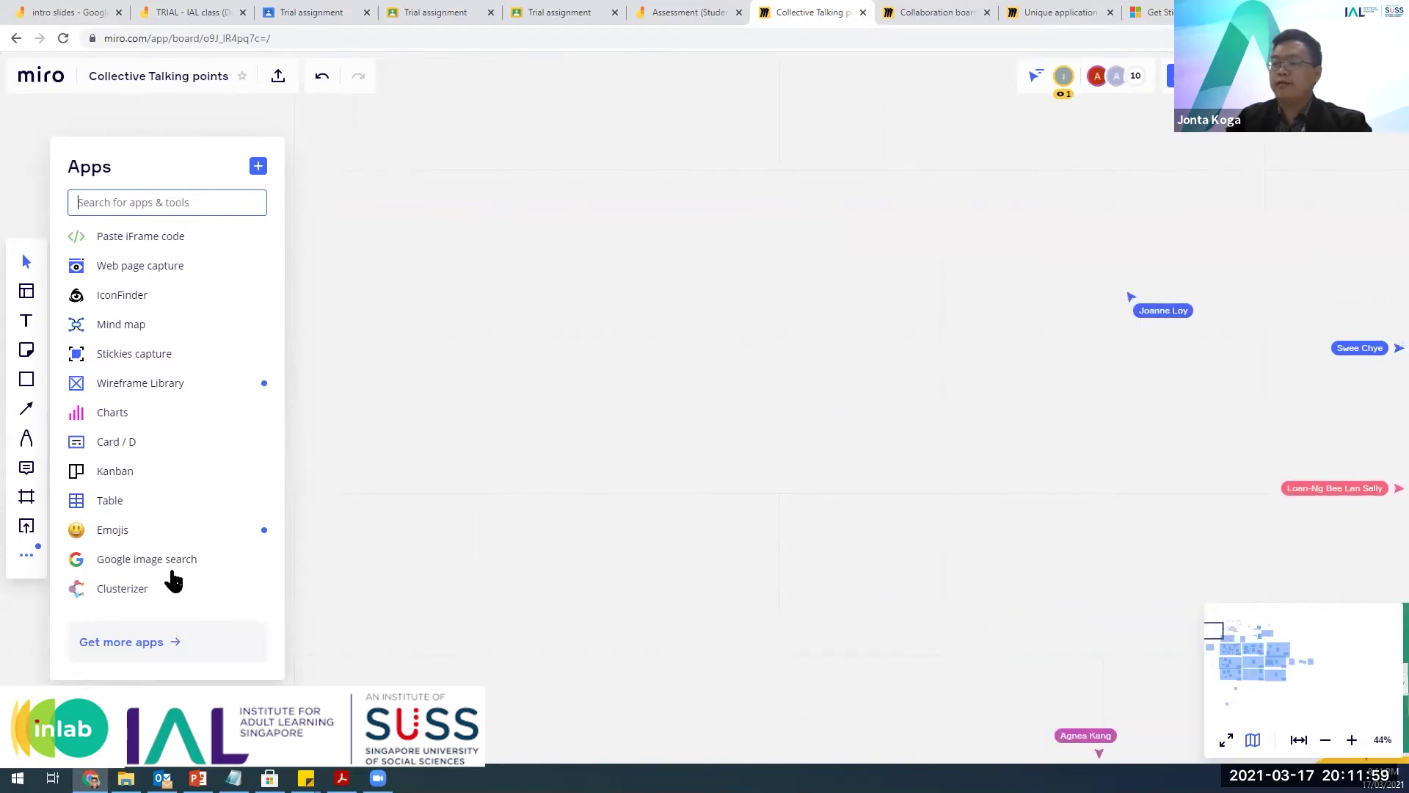
Build a network of the tagged sticky notes on the empty board area with the Clusterizer app.
left_click(163, 591)
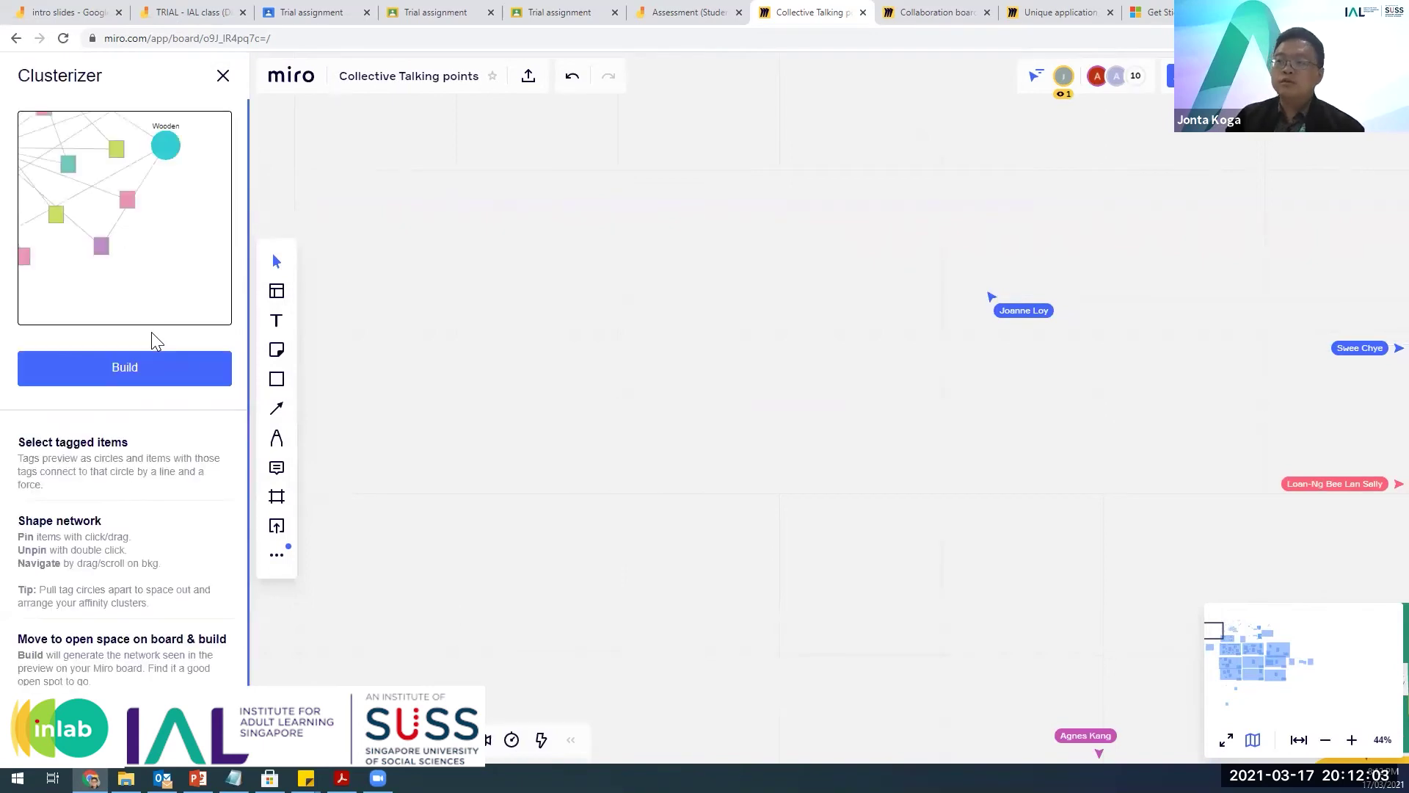
left_click_drag(84, 286, 161, 171)
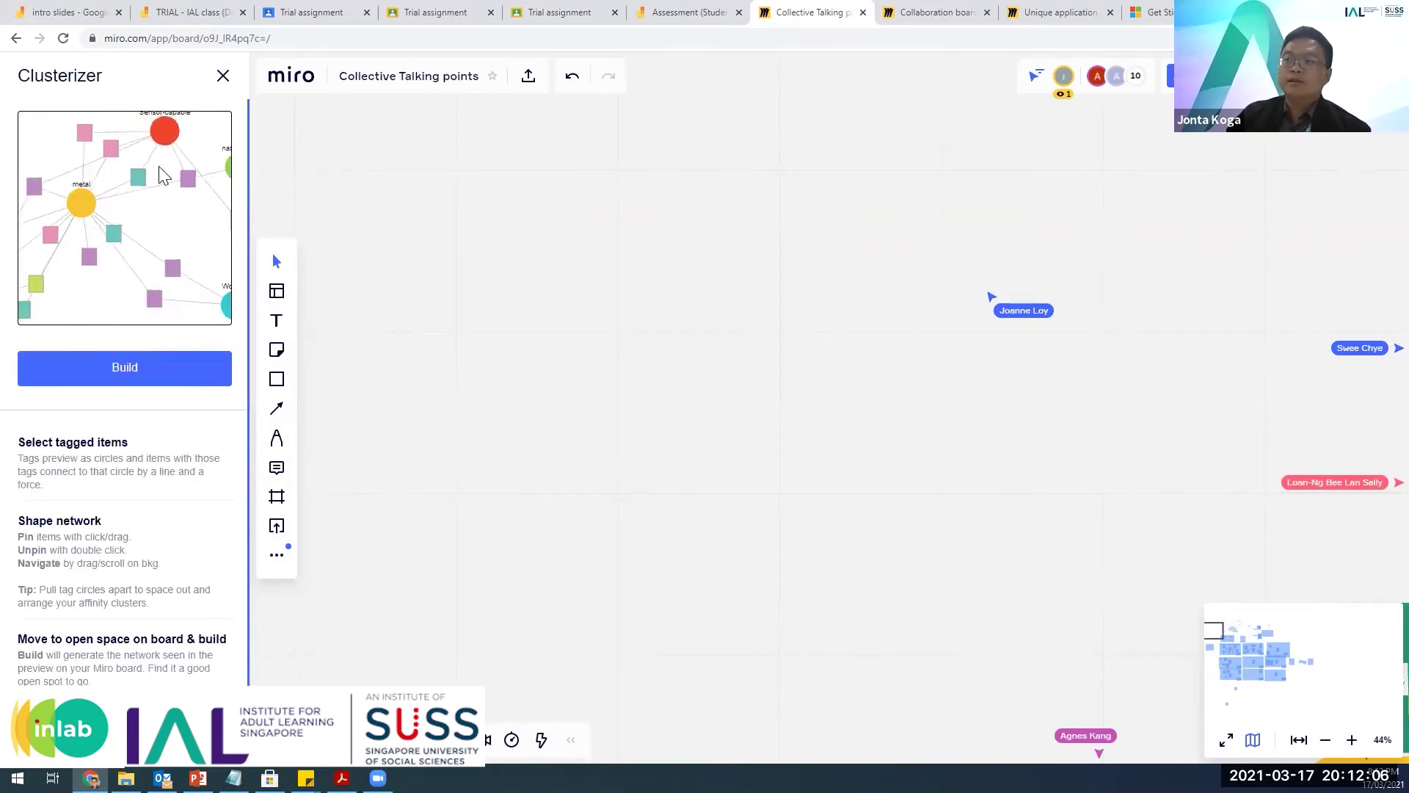
left_click(174, 378)
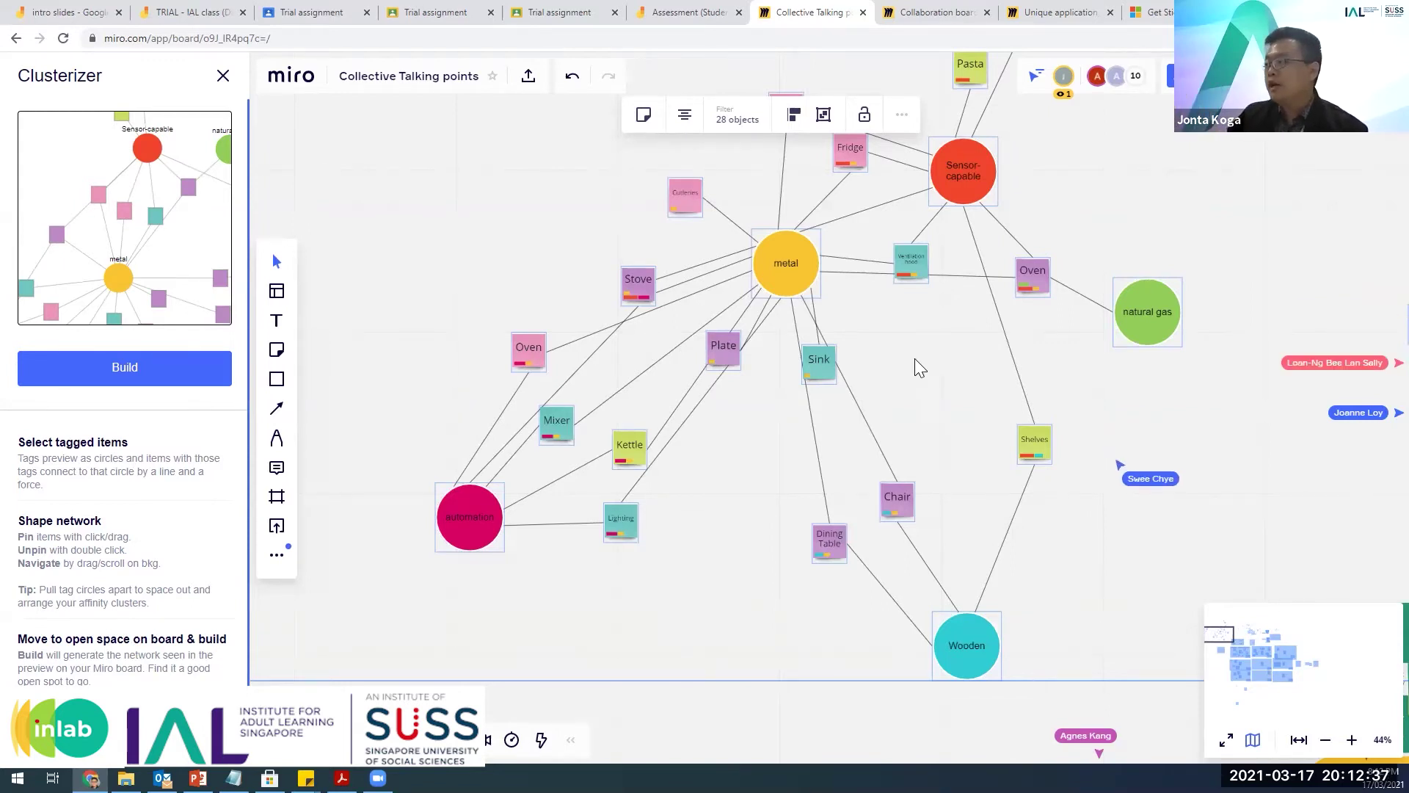
Move the yellow metal tag circle lower in the generated network, between the automation and Wooden circles.
scroll(990, 301, "up", 2)
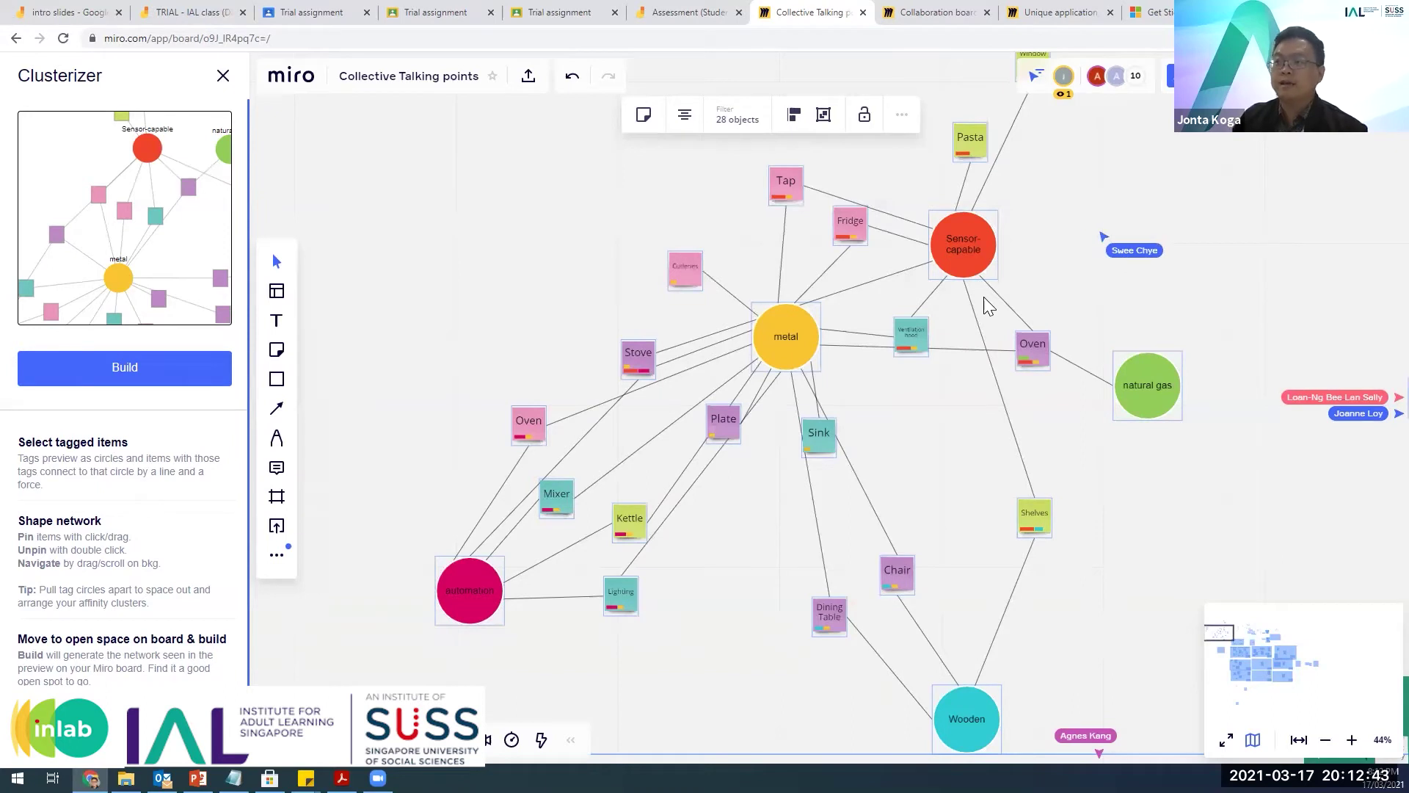
scroll(974, 294, "down", 2)
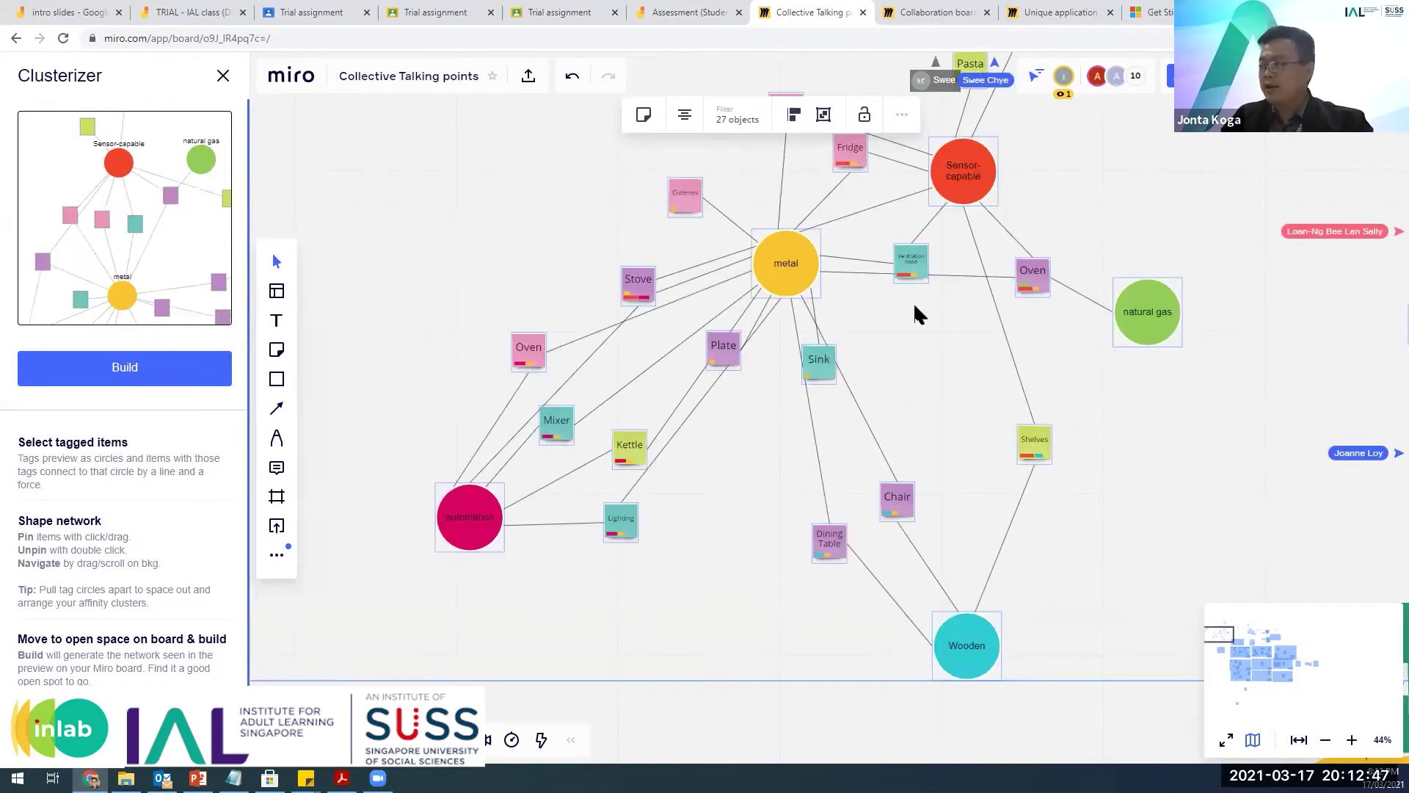
scroll(916, 308, "down", 5)
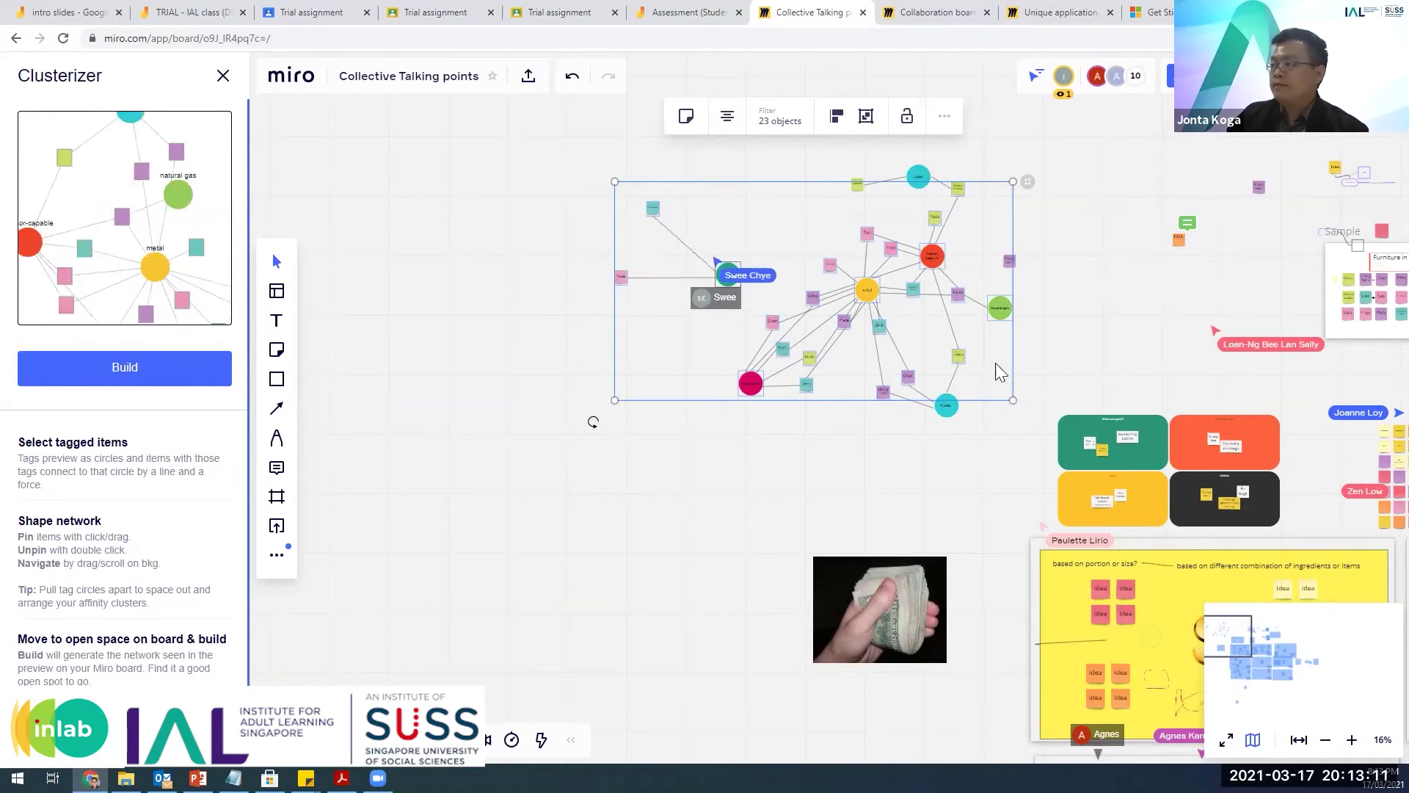
left_click(868, 292)
left_click_drag(864, 283, 862, 369)
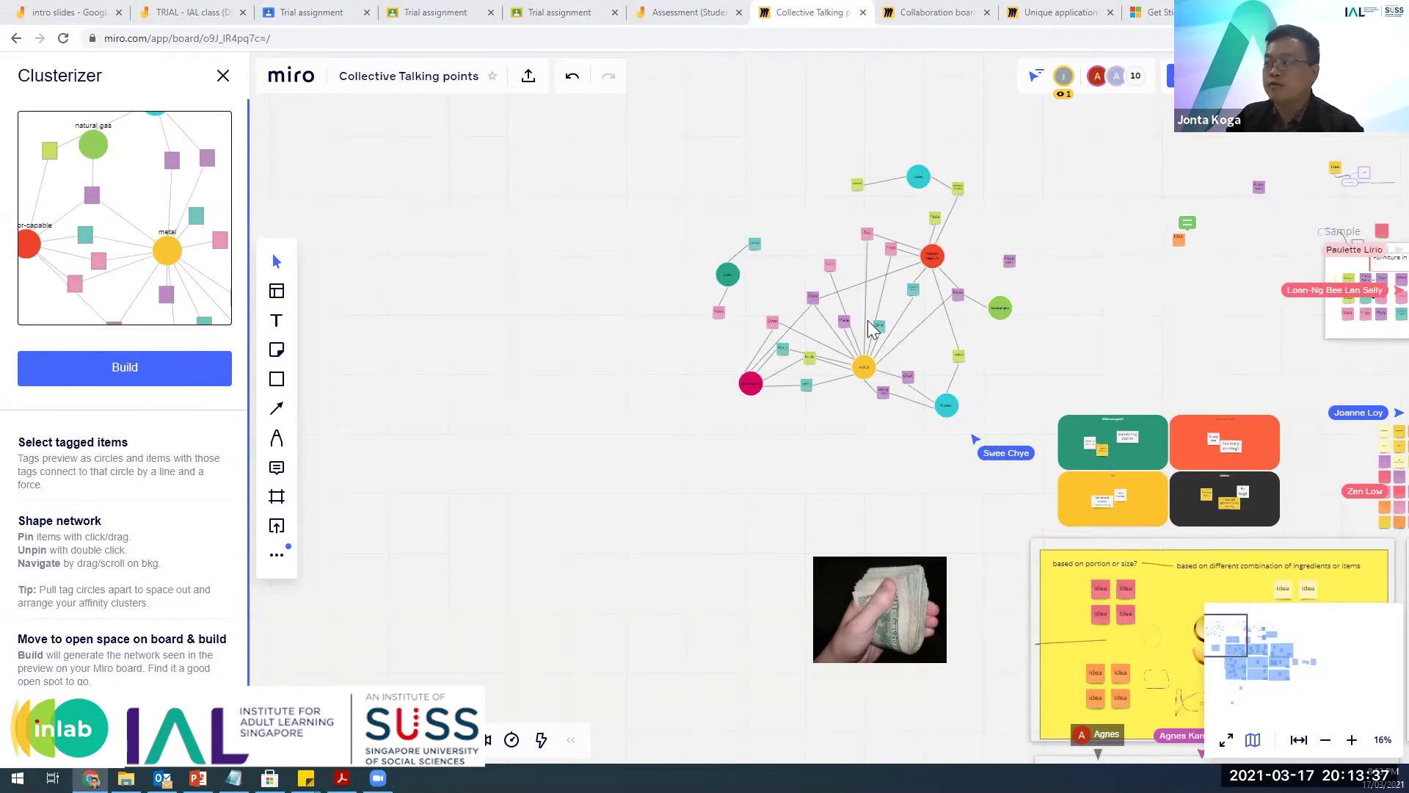
left_click(863, 351)
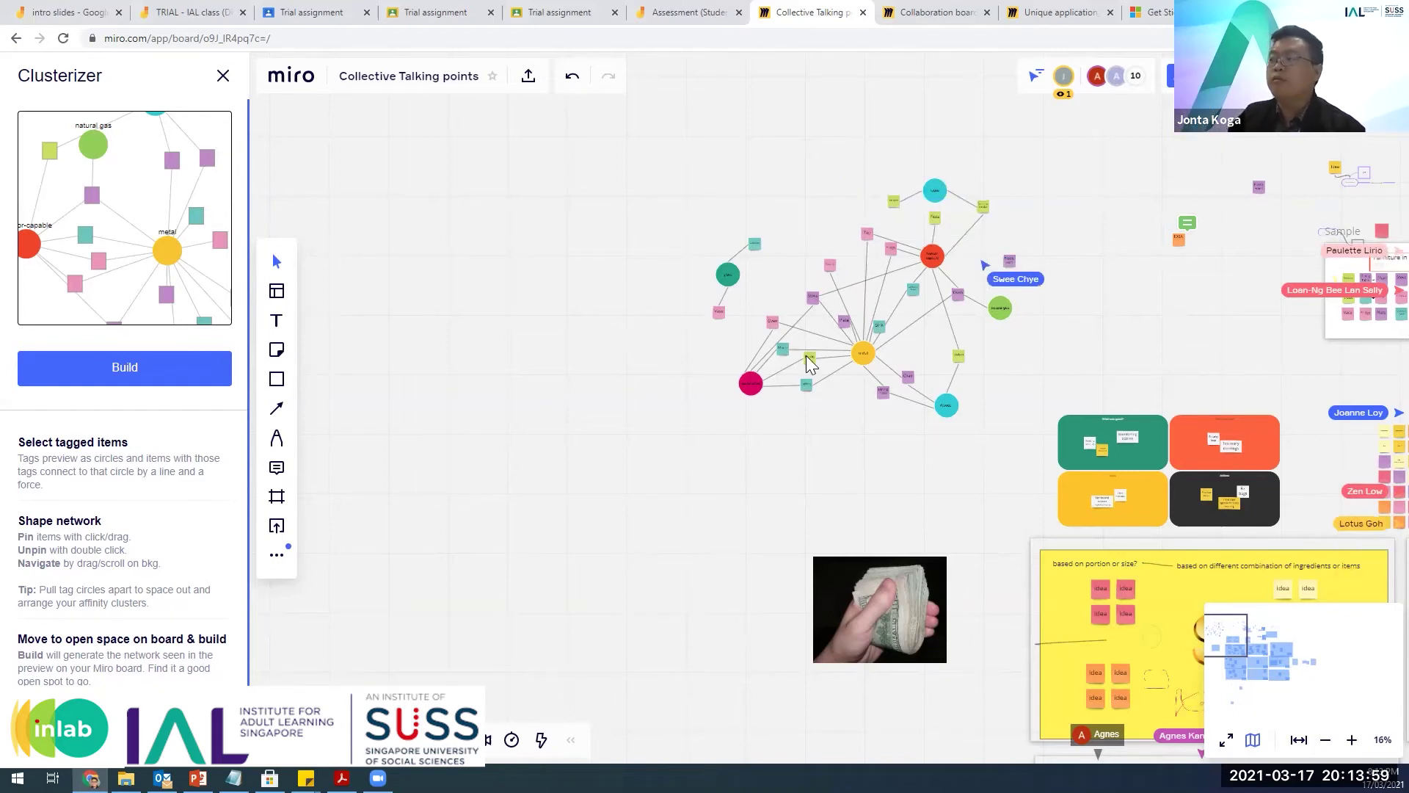
Switch to PowerPoint to read the slide on additional features of MIRO, and return to the board.
left_click_drag(648, 136, 1045, 432)
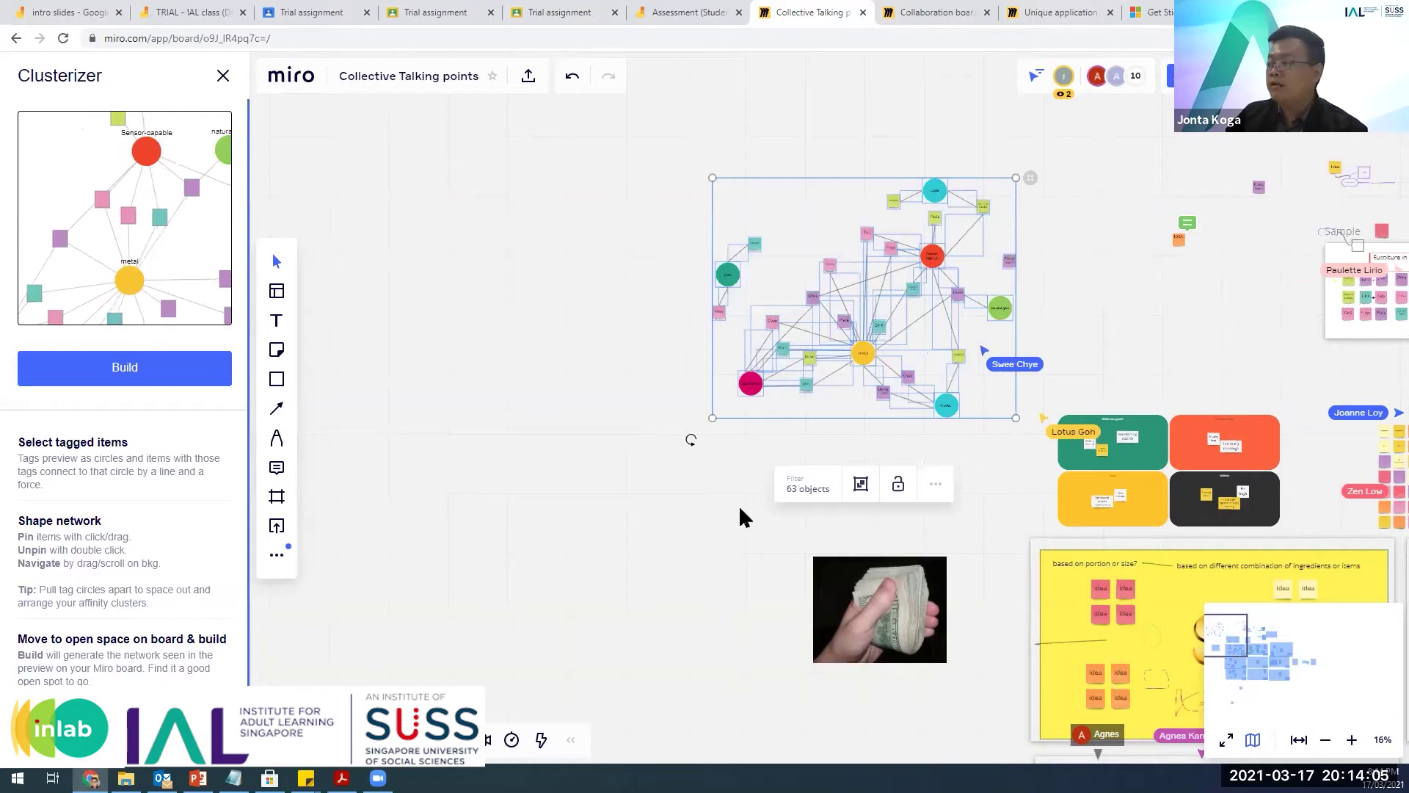
key("Escape")
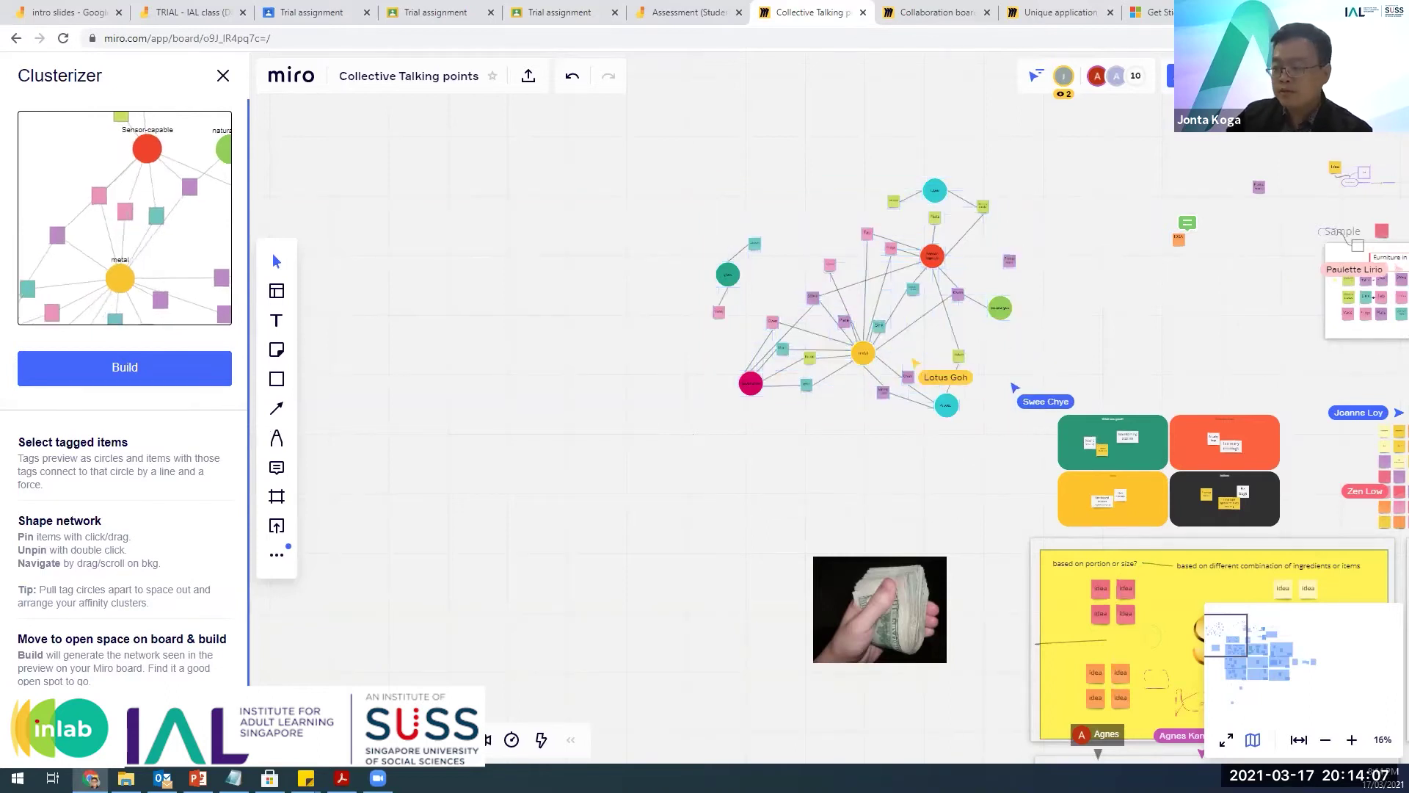
key("alt+Tab")
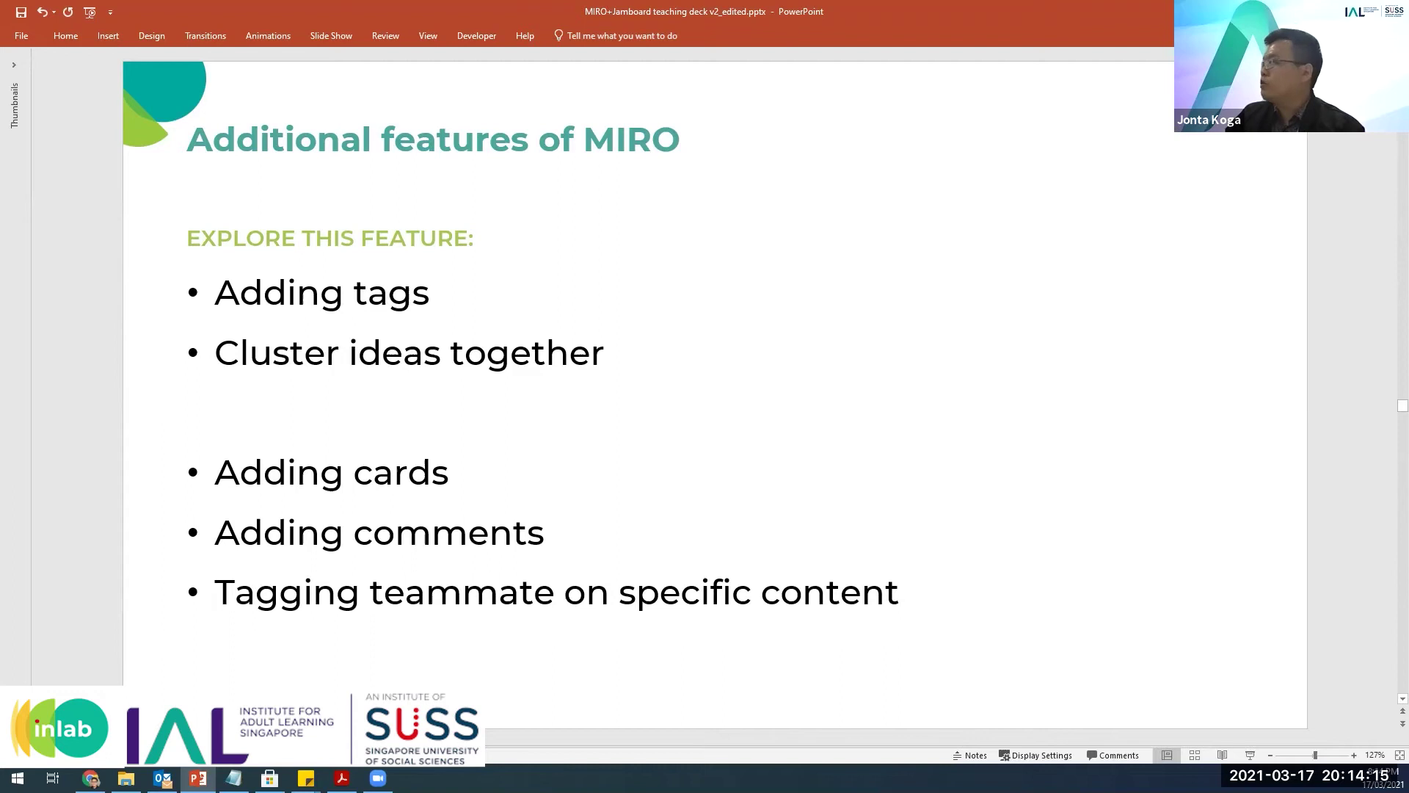
key("alt+Tab")
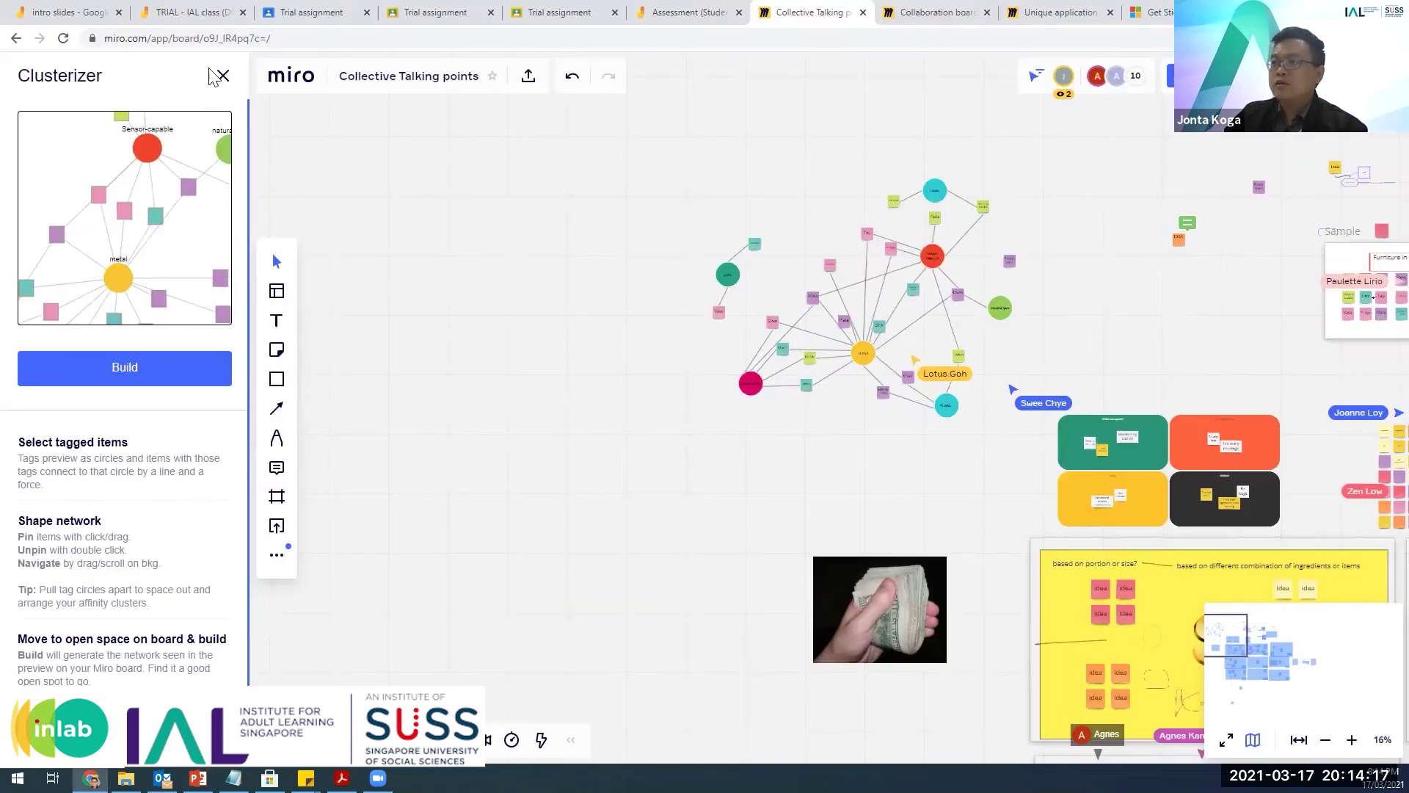
Close the Clusterizer and search the apps for "card" to pick Card / D.
left_click(223, 78)
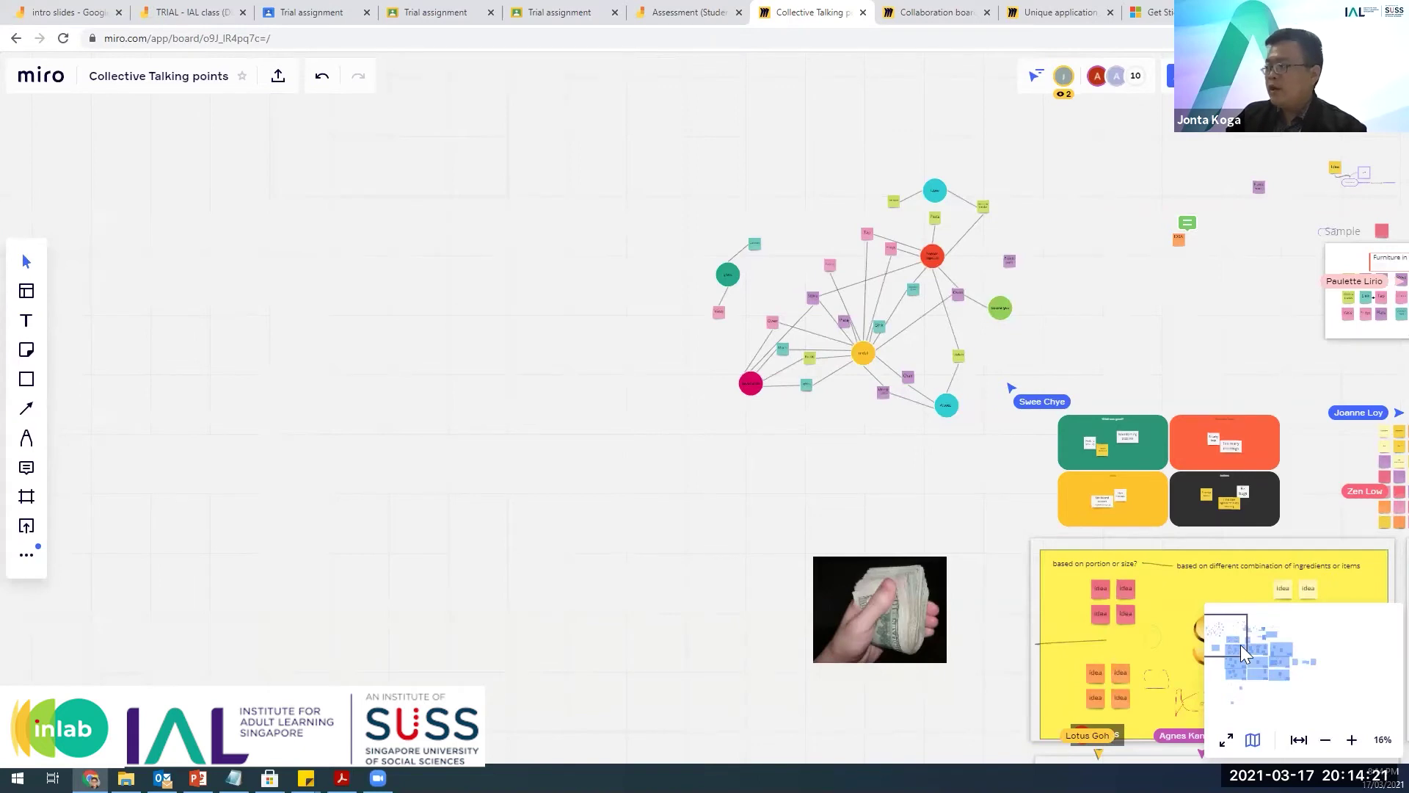
left_click_drag(1261, 643, 1281, 641)
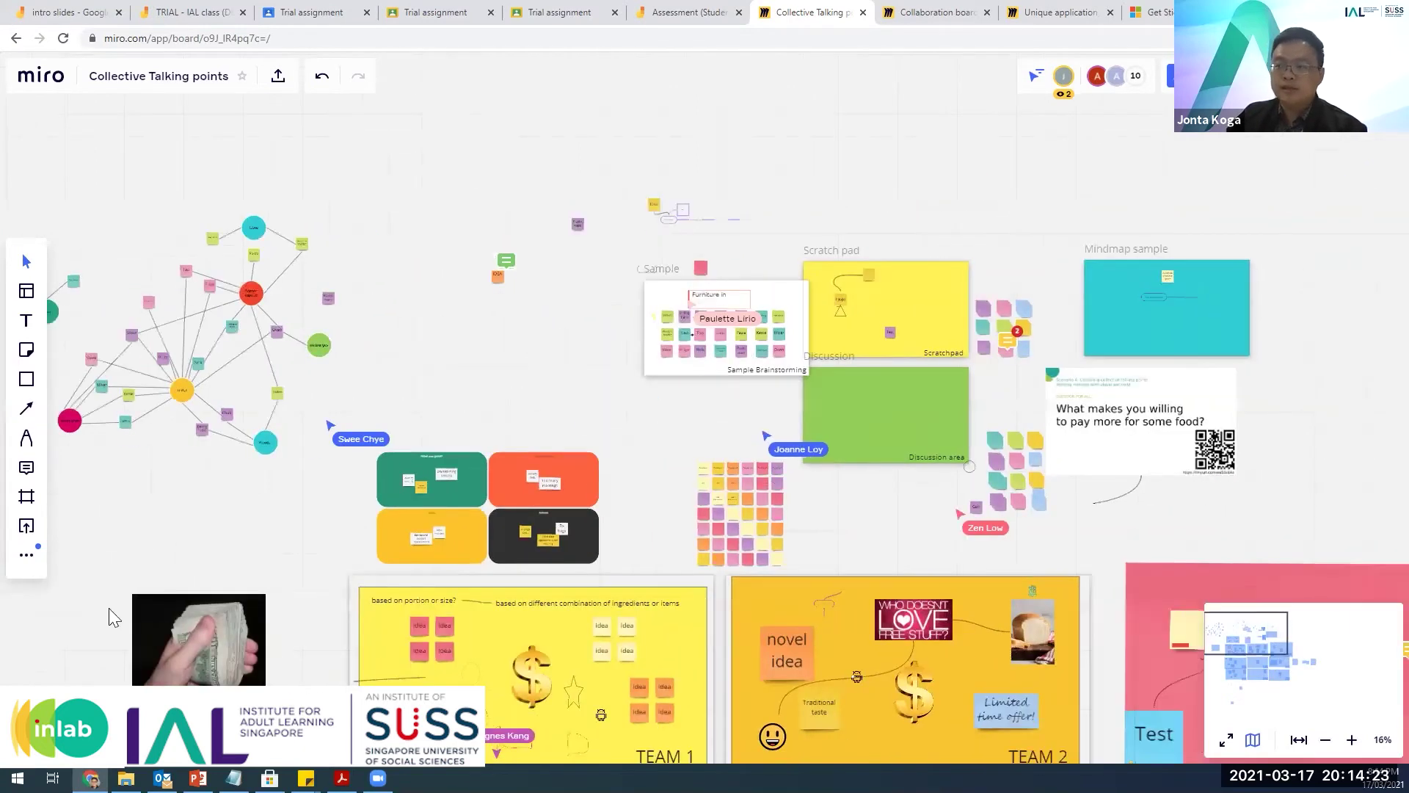
left_click(28, 554)
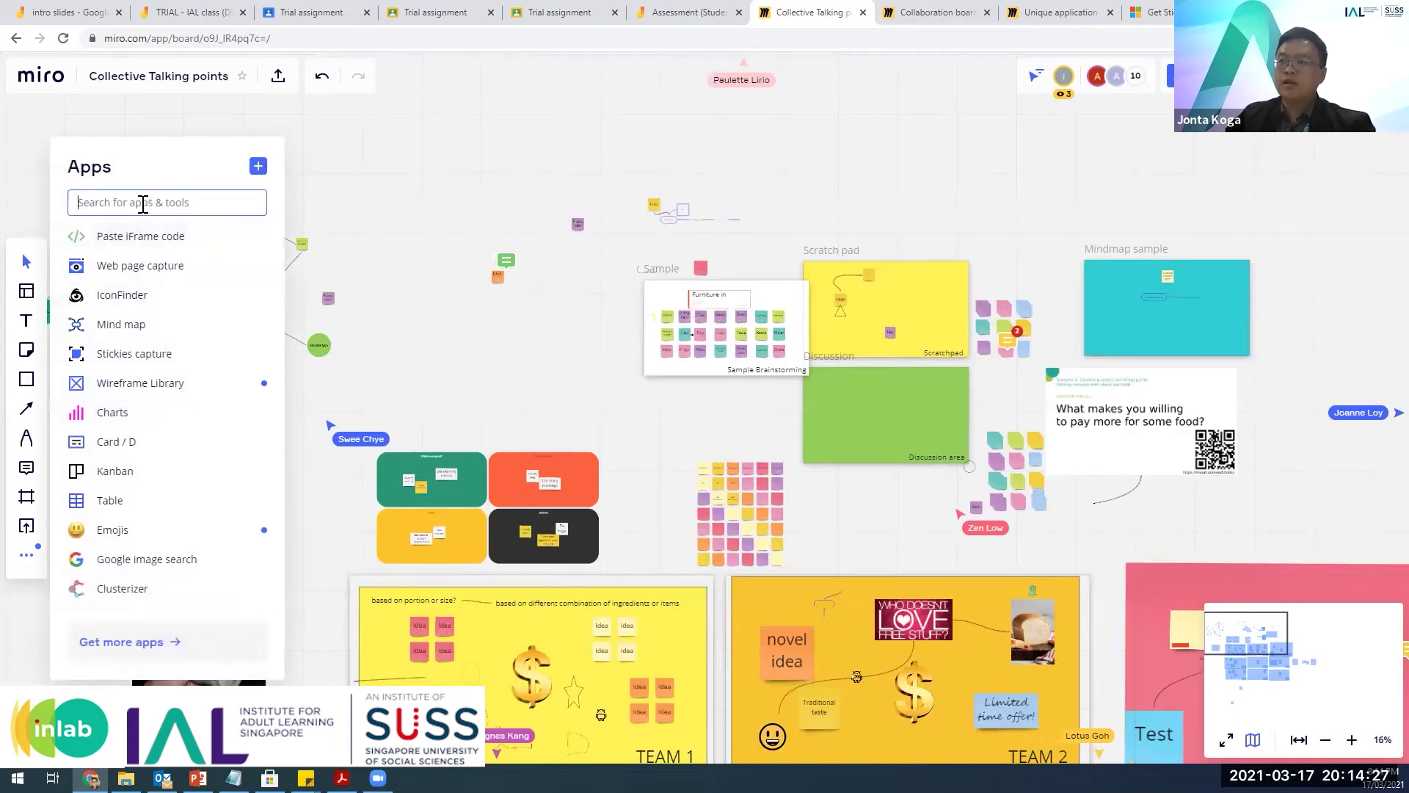
left_click(141, 201)
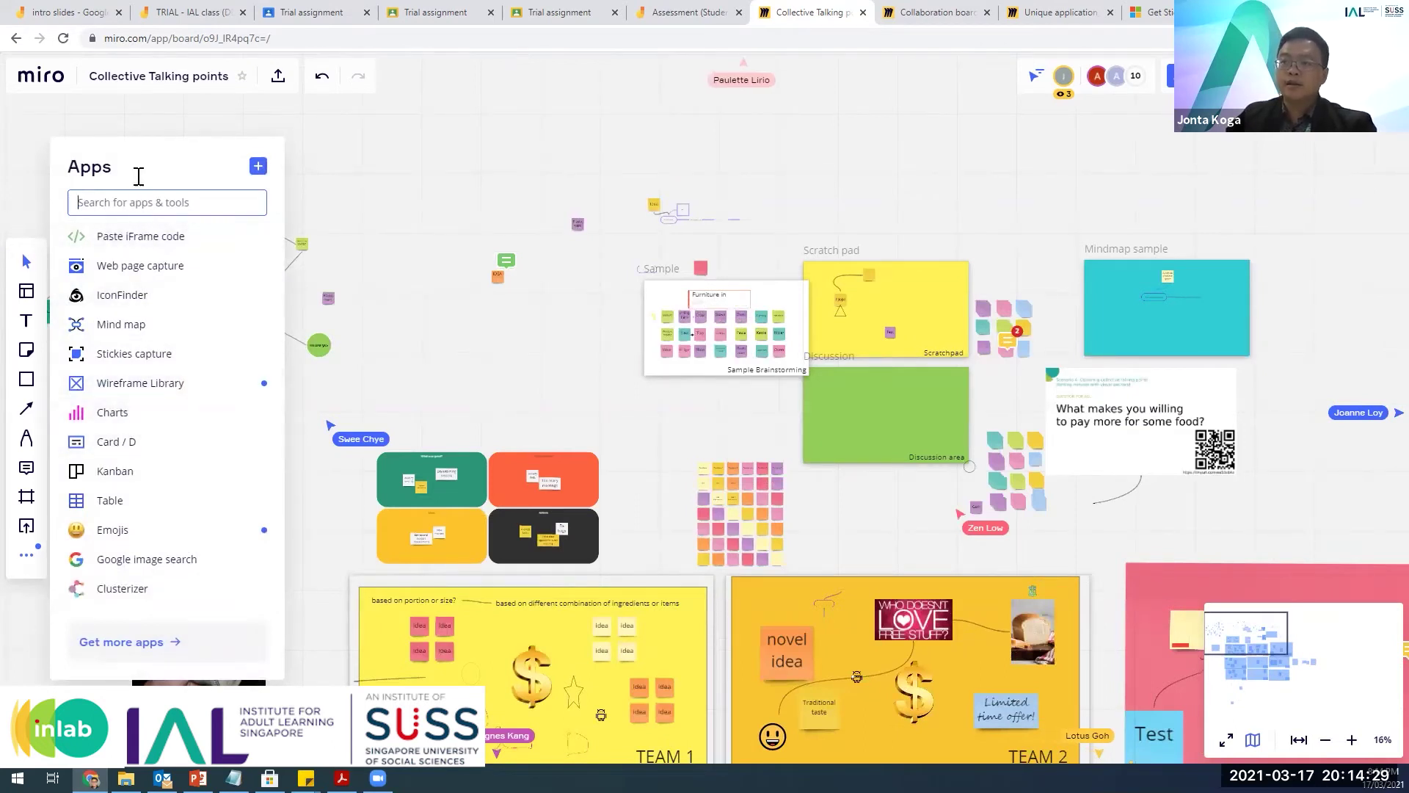
type("card")
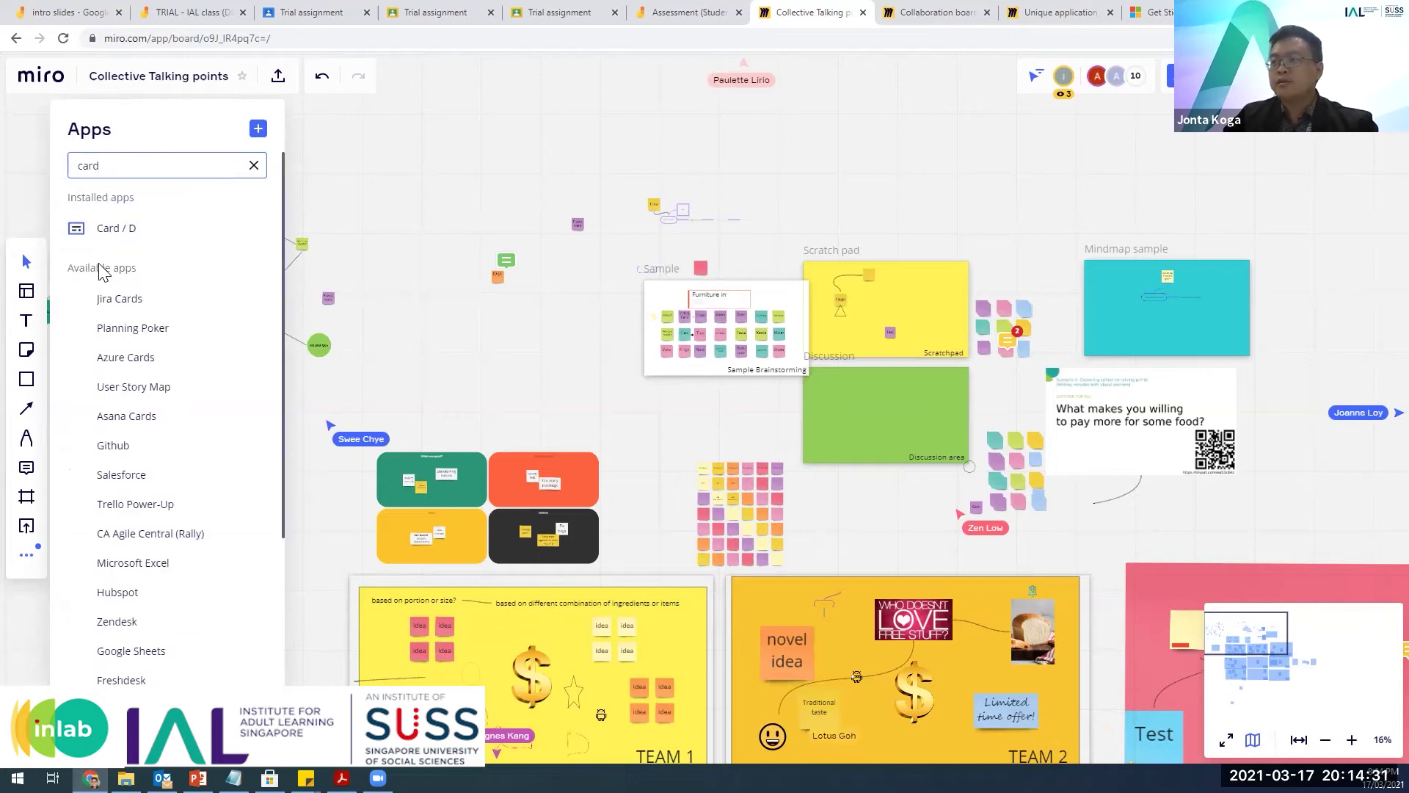
left_click(100, 236)
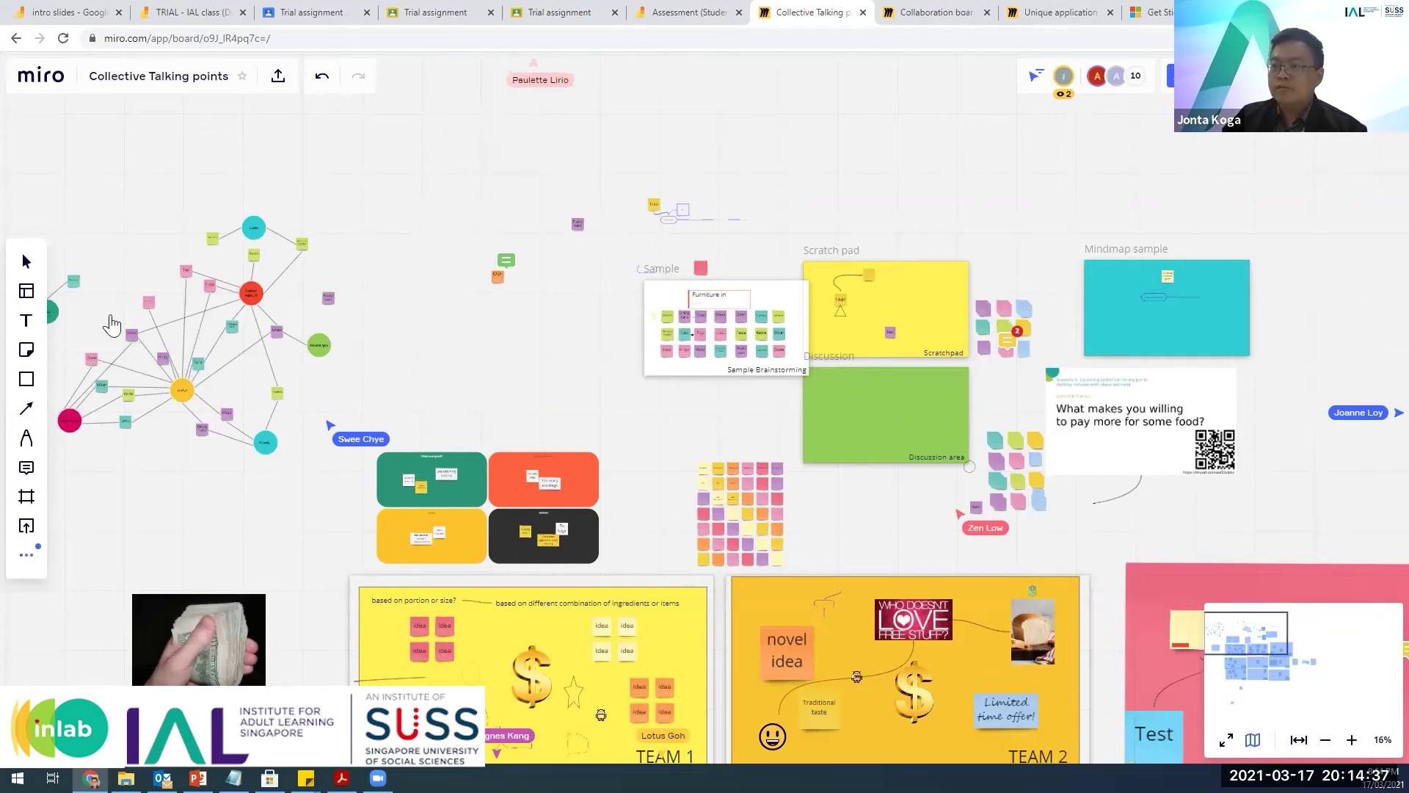
Place a blank Card / D card above the Sample frame, next to the pink sticky note.
left_click(26, 555)
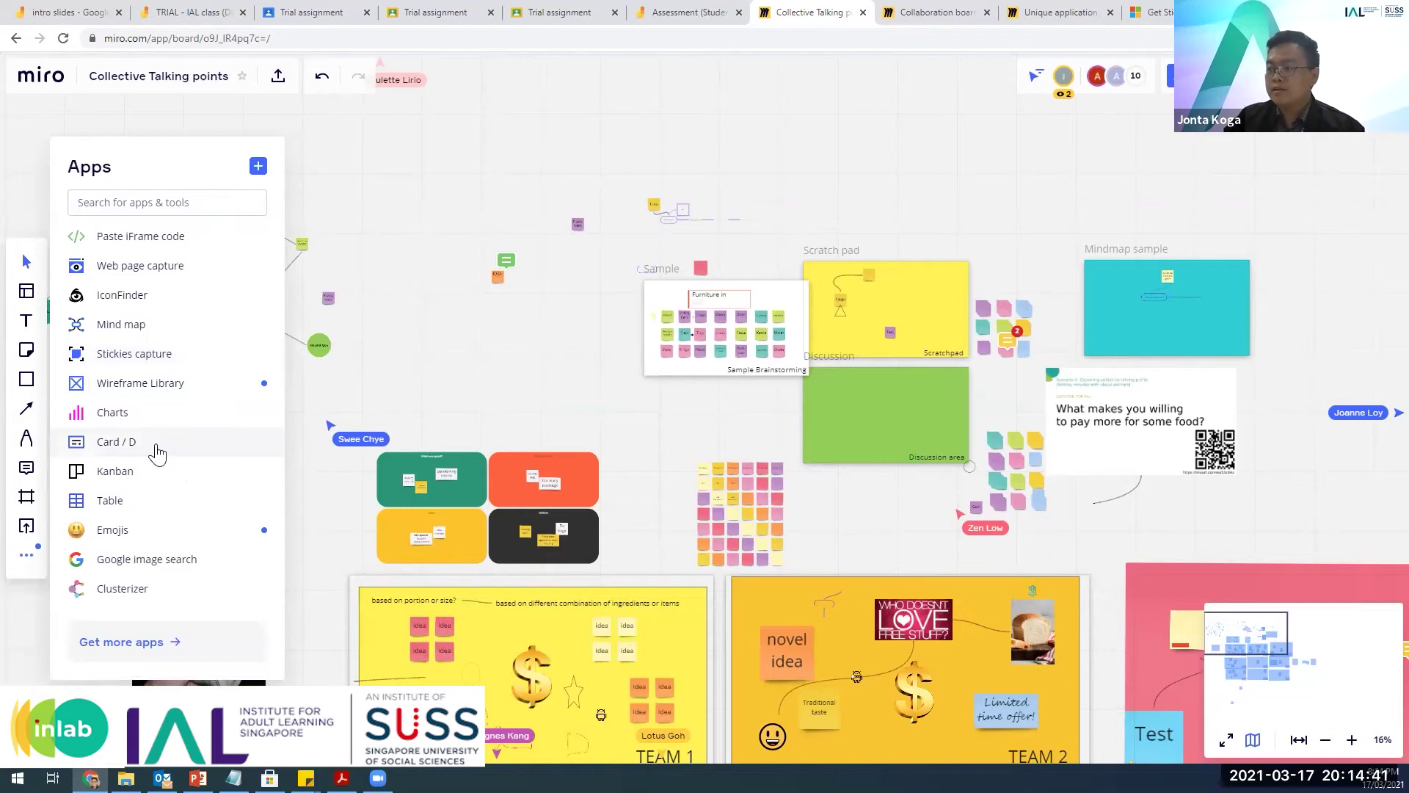
left_click(681, 386)
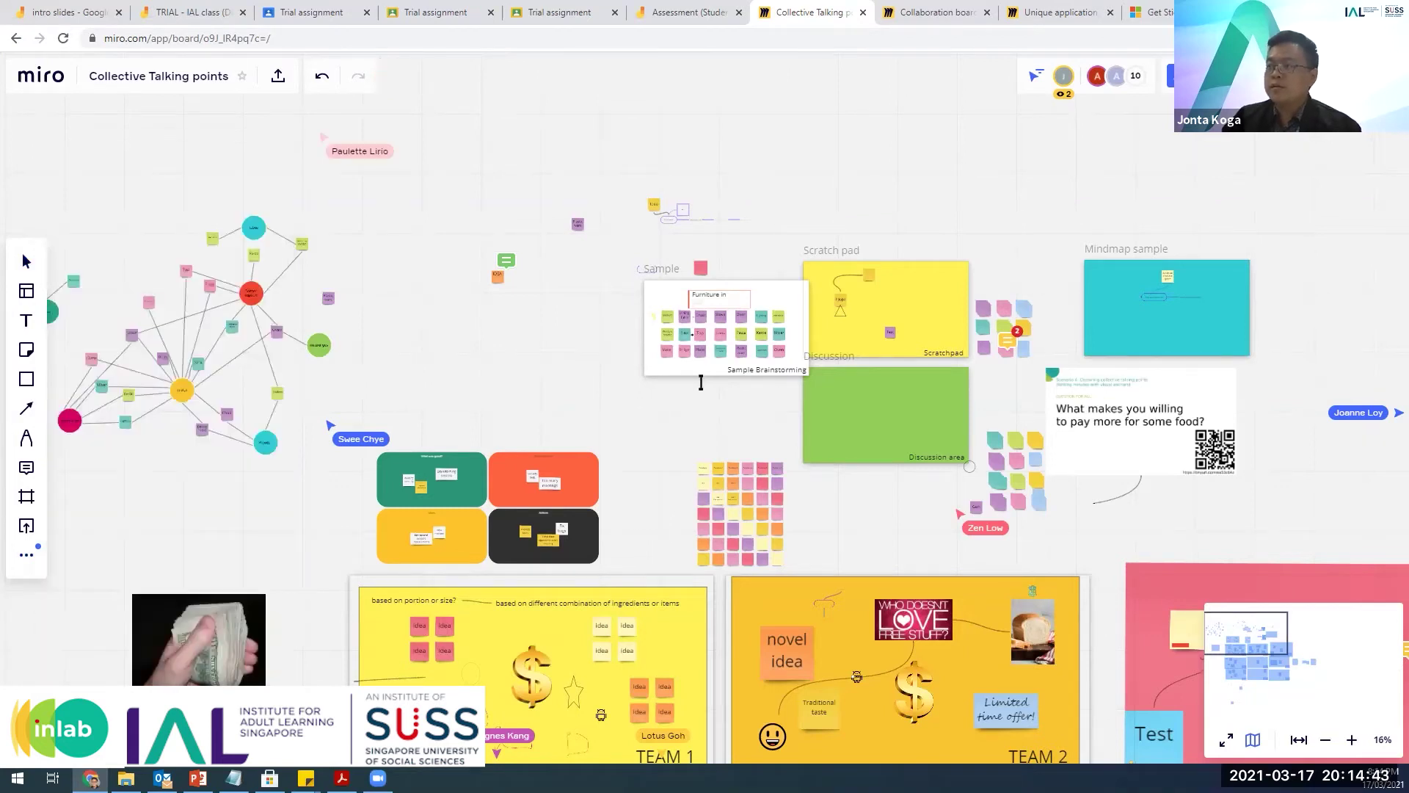
scroll(735, 278, "up", 10)
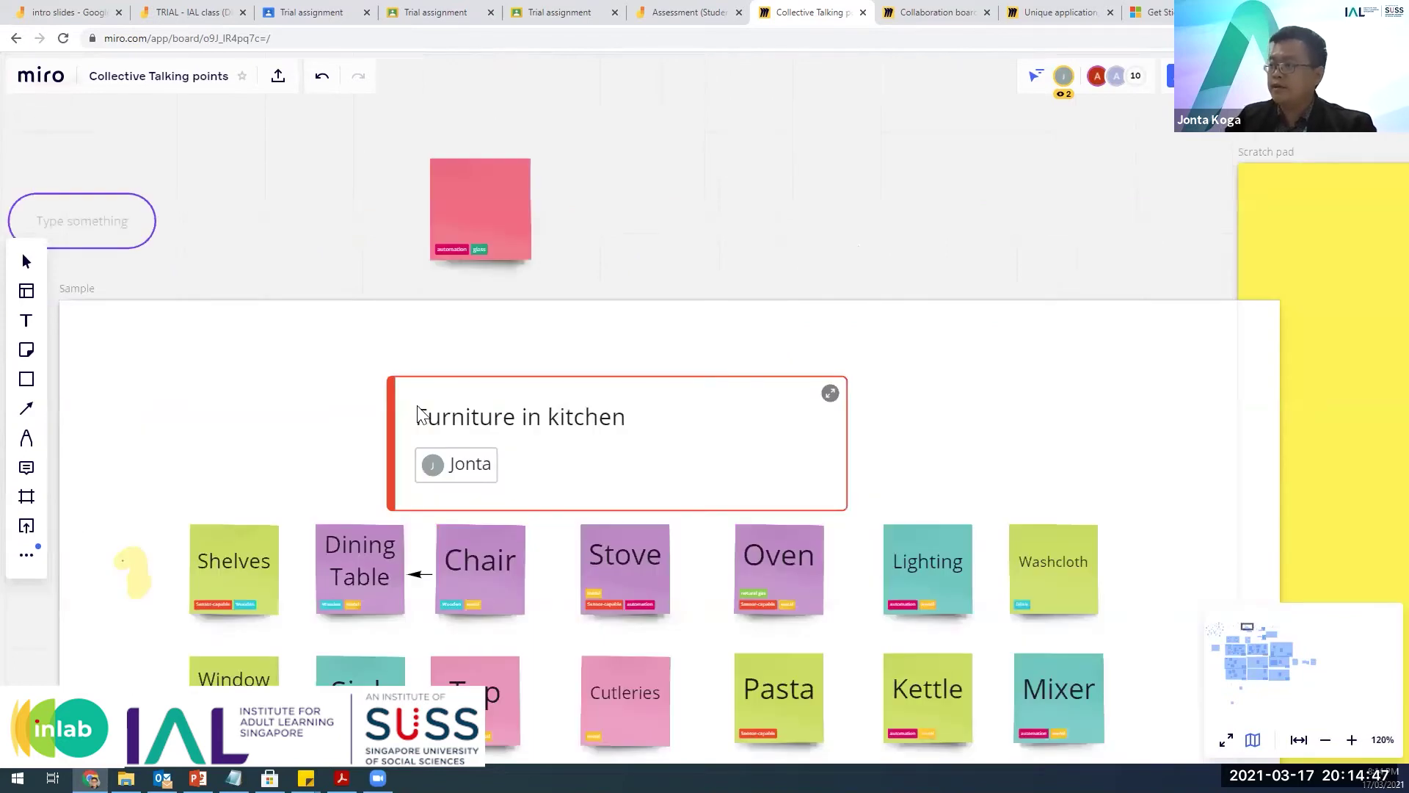
left_click(588, 402)
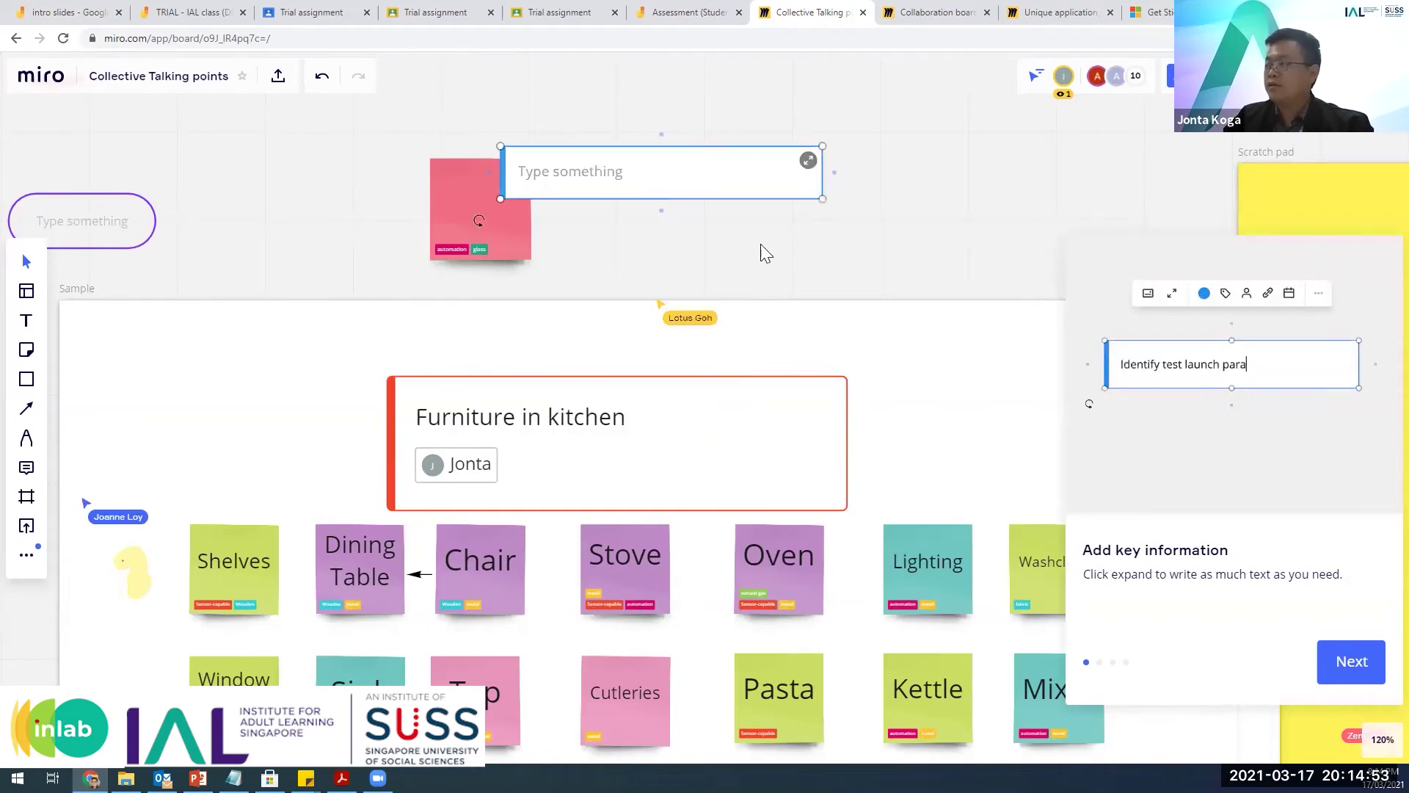
Give the blank card the title "TITL:E" and the description "fdsafndsma, dsag fdafdafa".
scroll(881, 255, "up", 5)
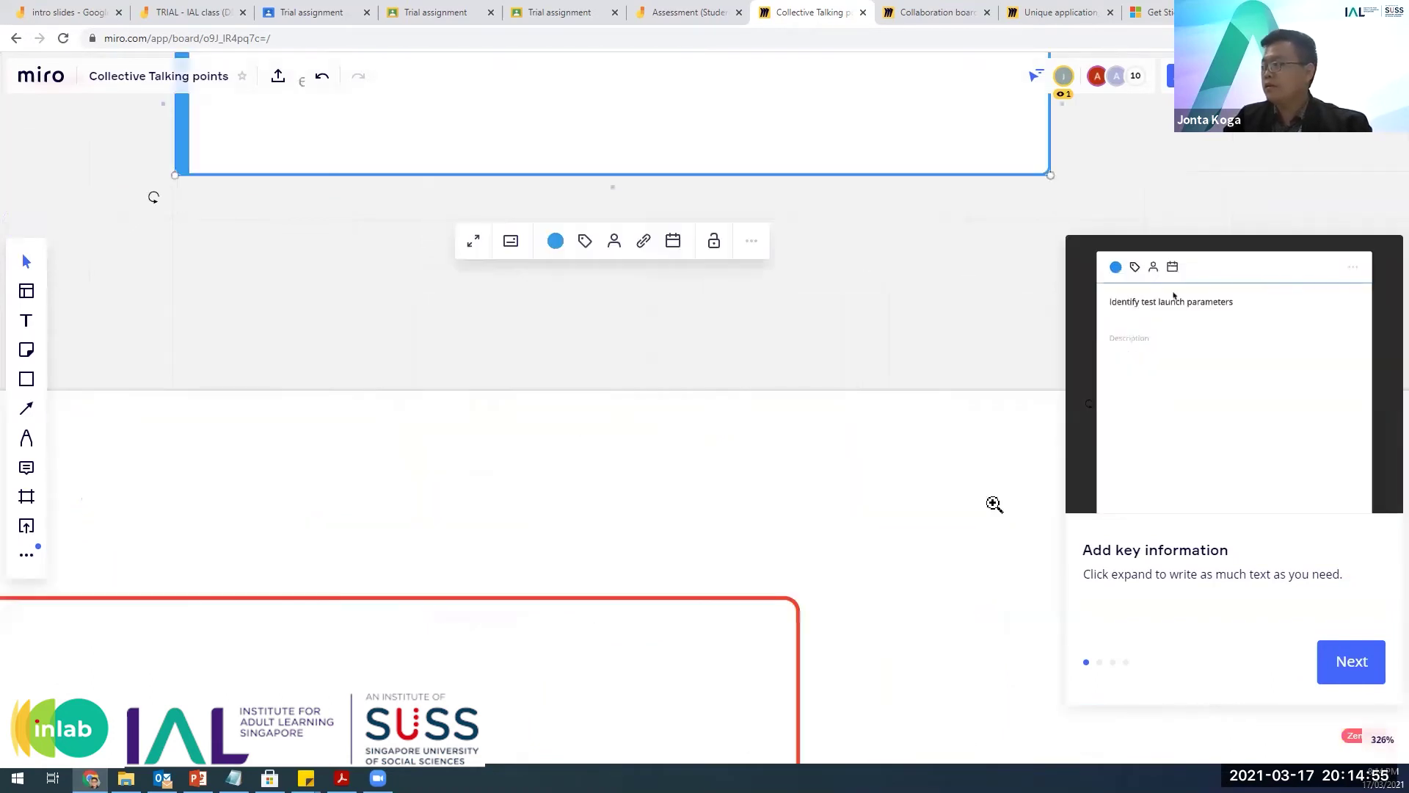
left_click(1380, 259)
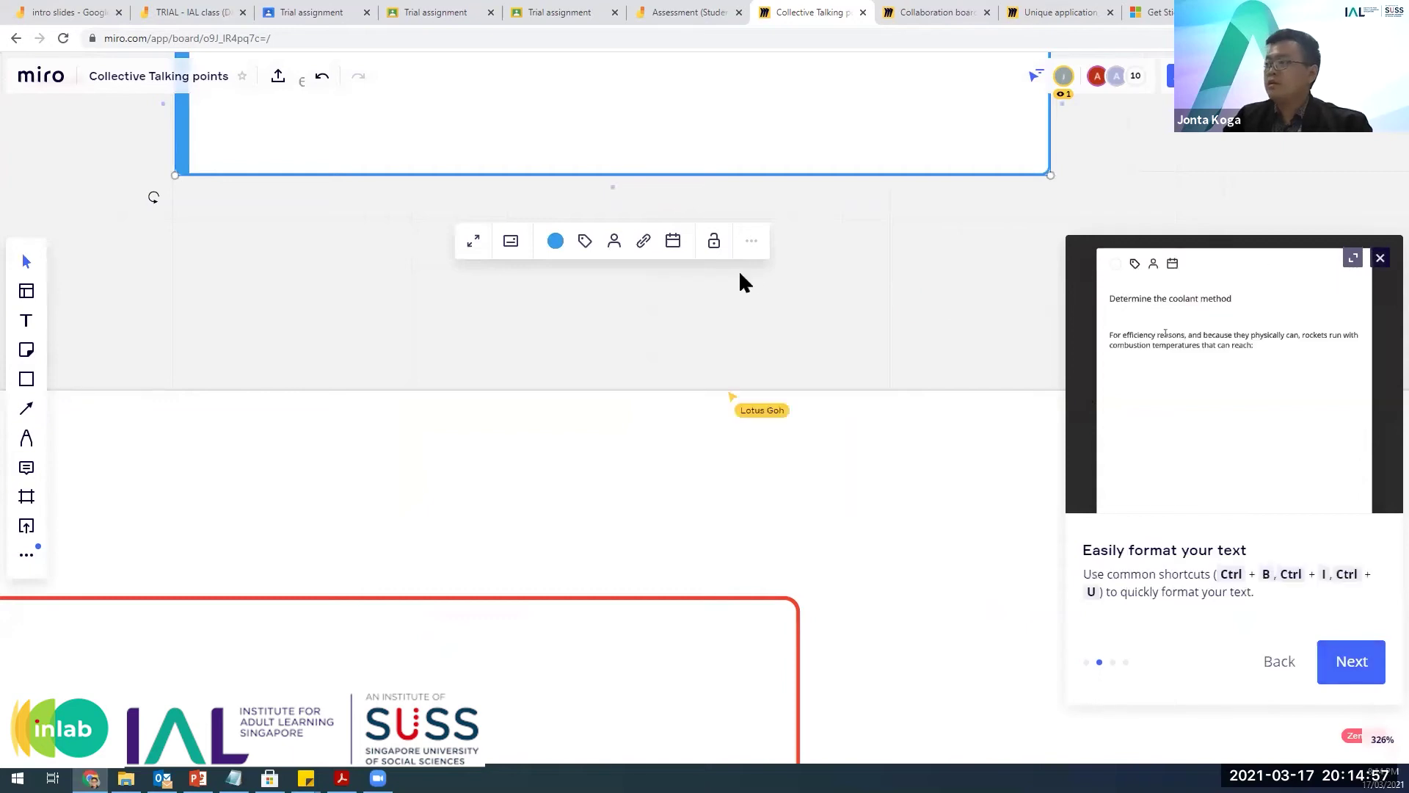
scroll(775, 279, "down", 1)
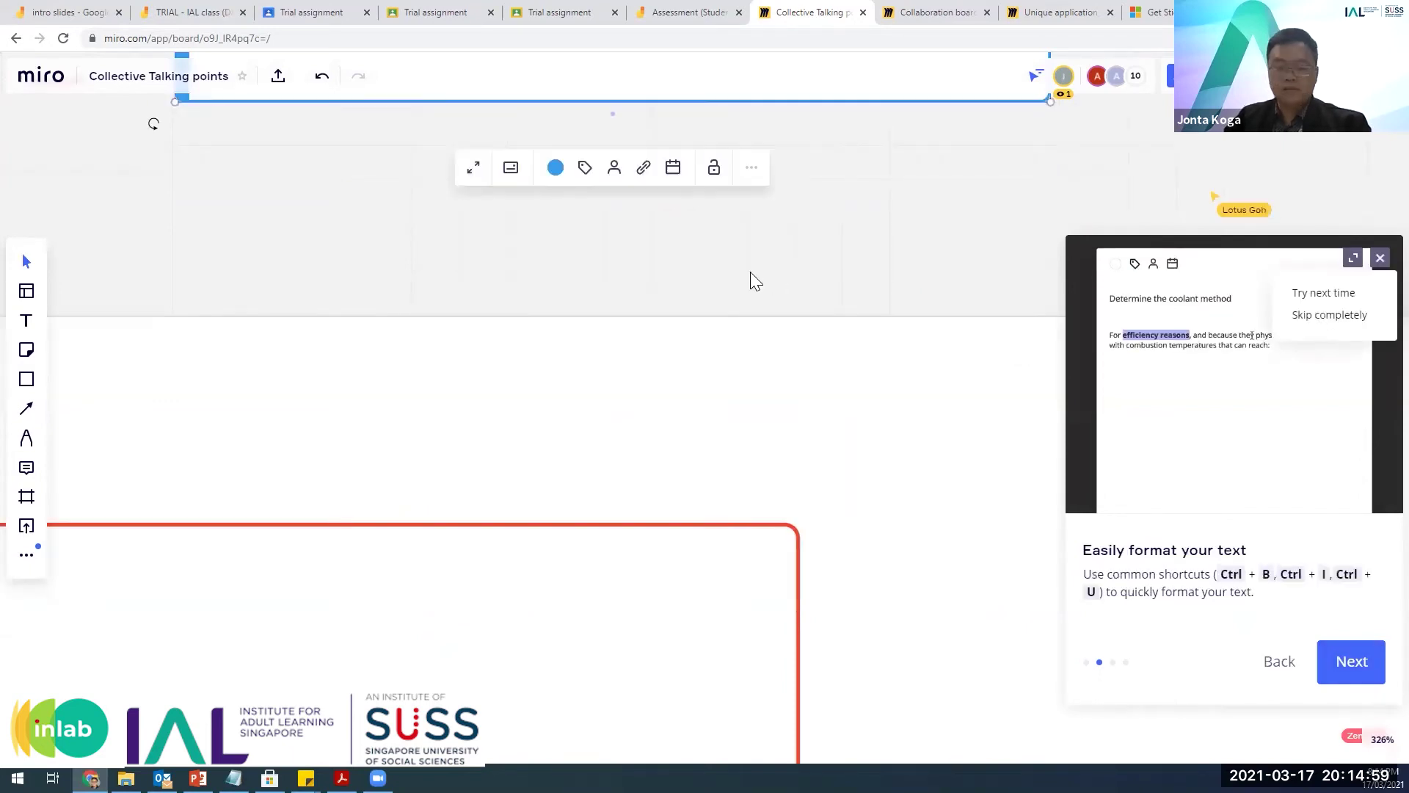
scroll(751, 276, "up", 1)
scroll(296, 330, "up", 3)
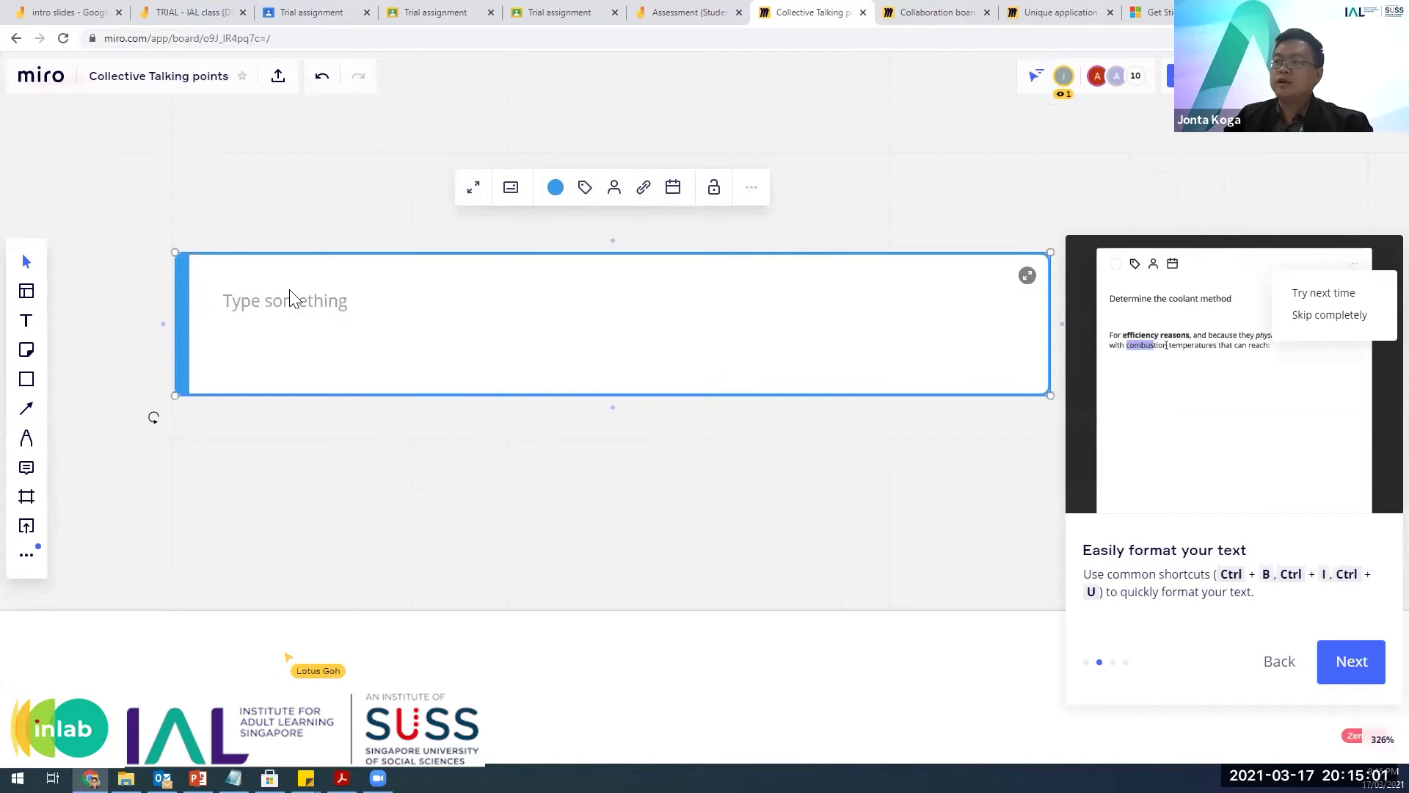
double_click(525, 299)
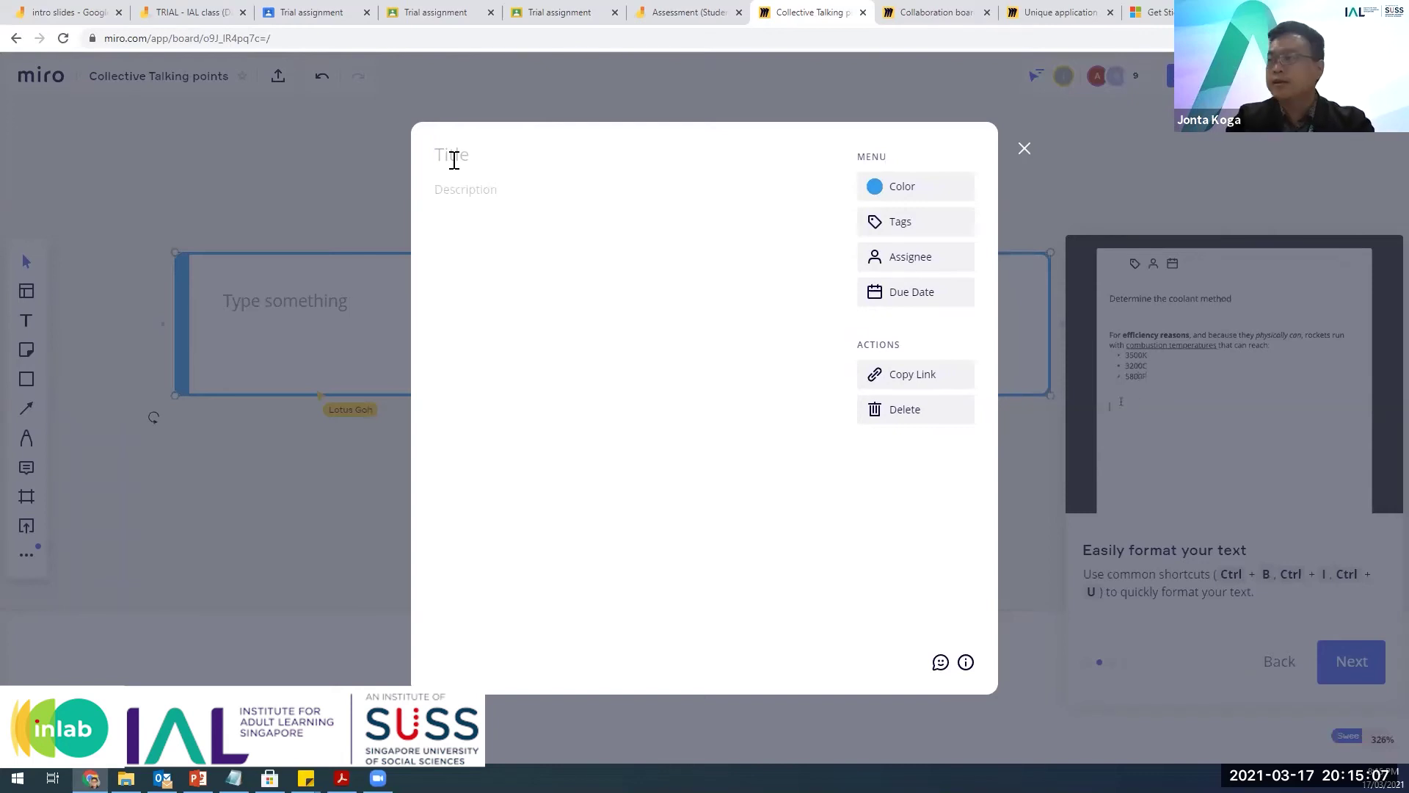
type("TITL:E")
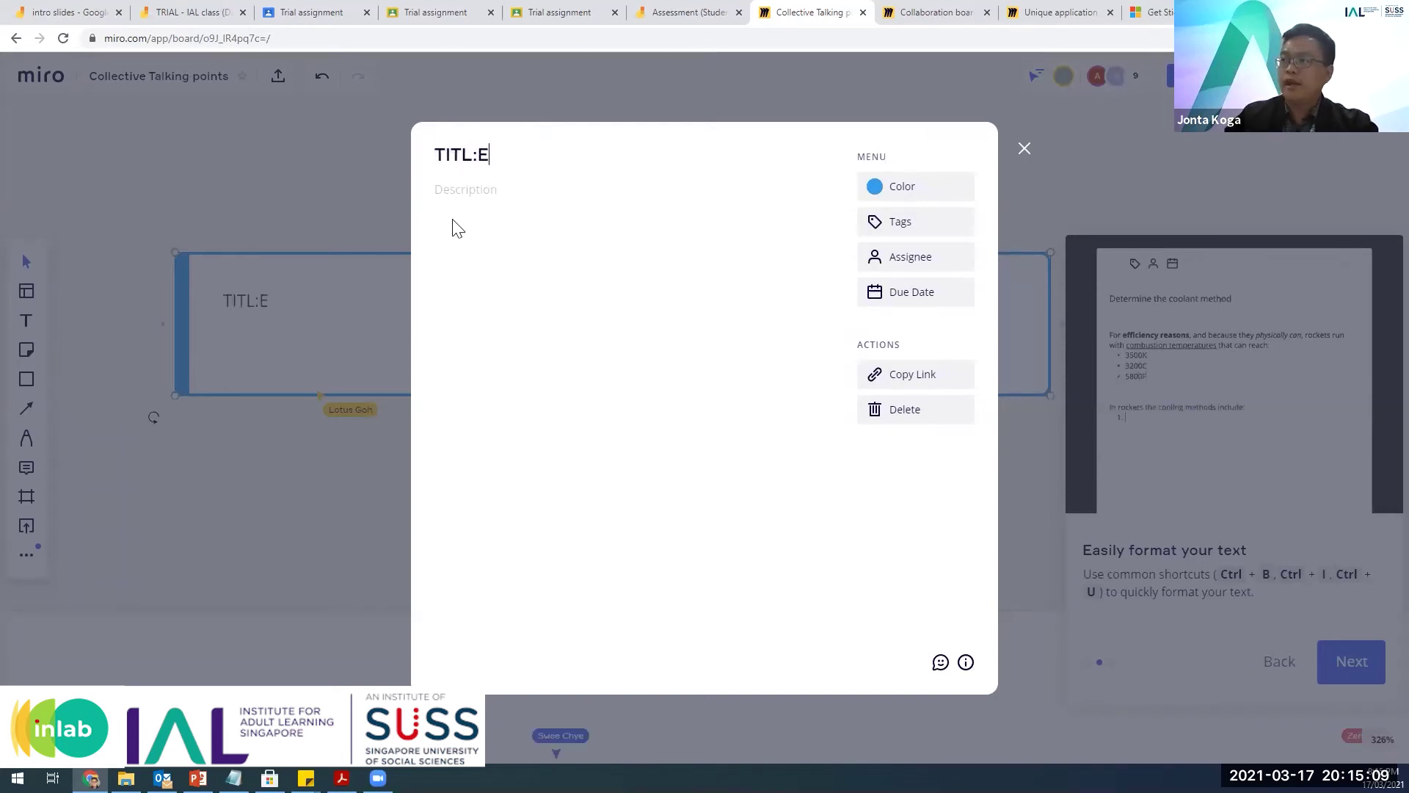
left_click(475, 220)
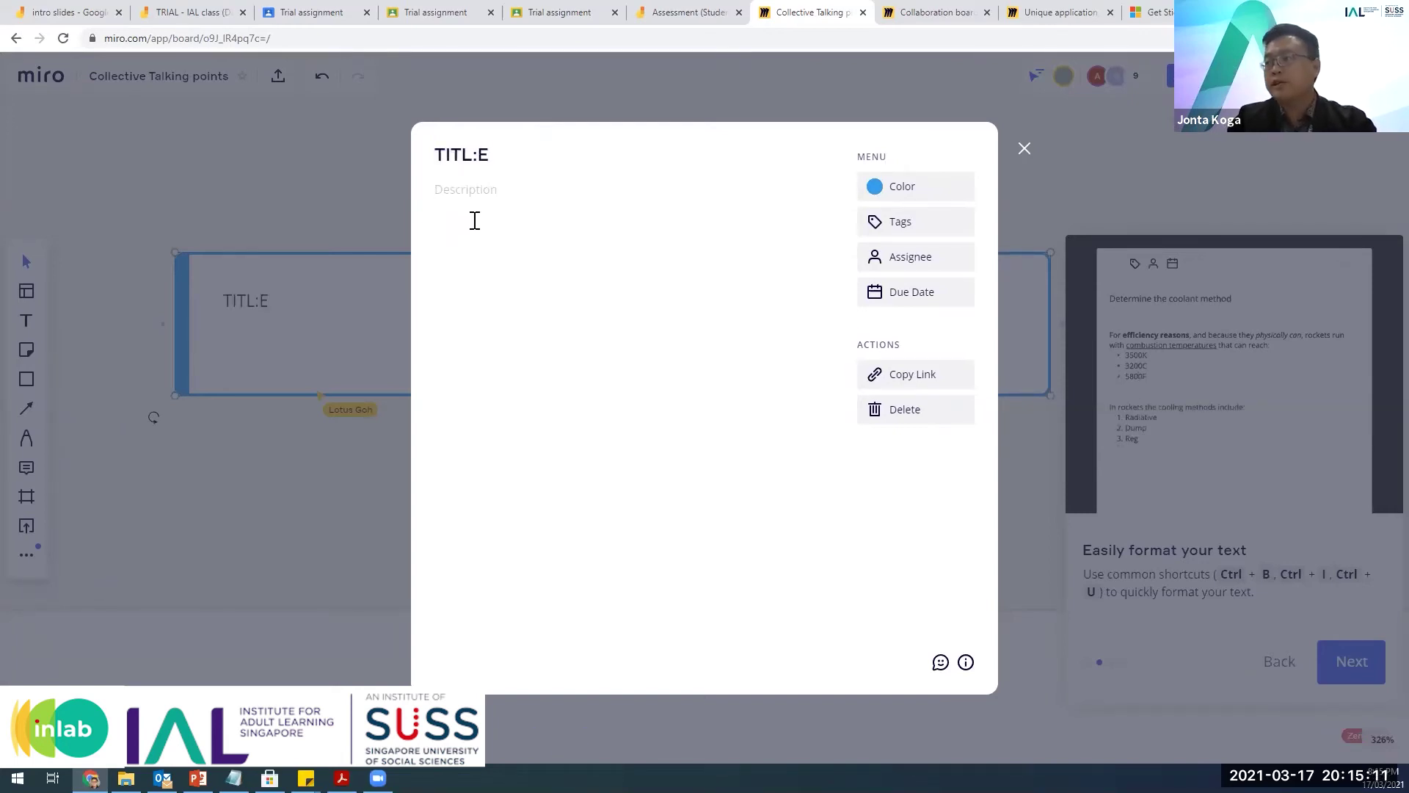
type("fdsafndsma, dsag fdafdafa")
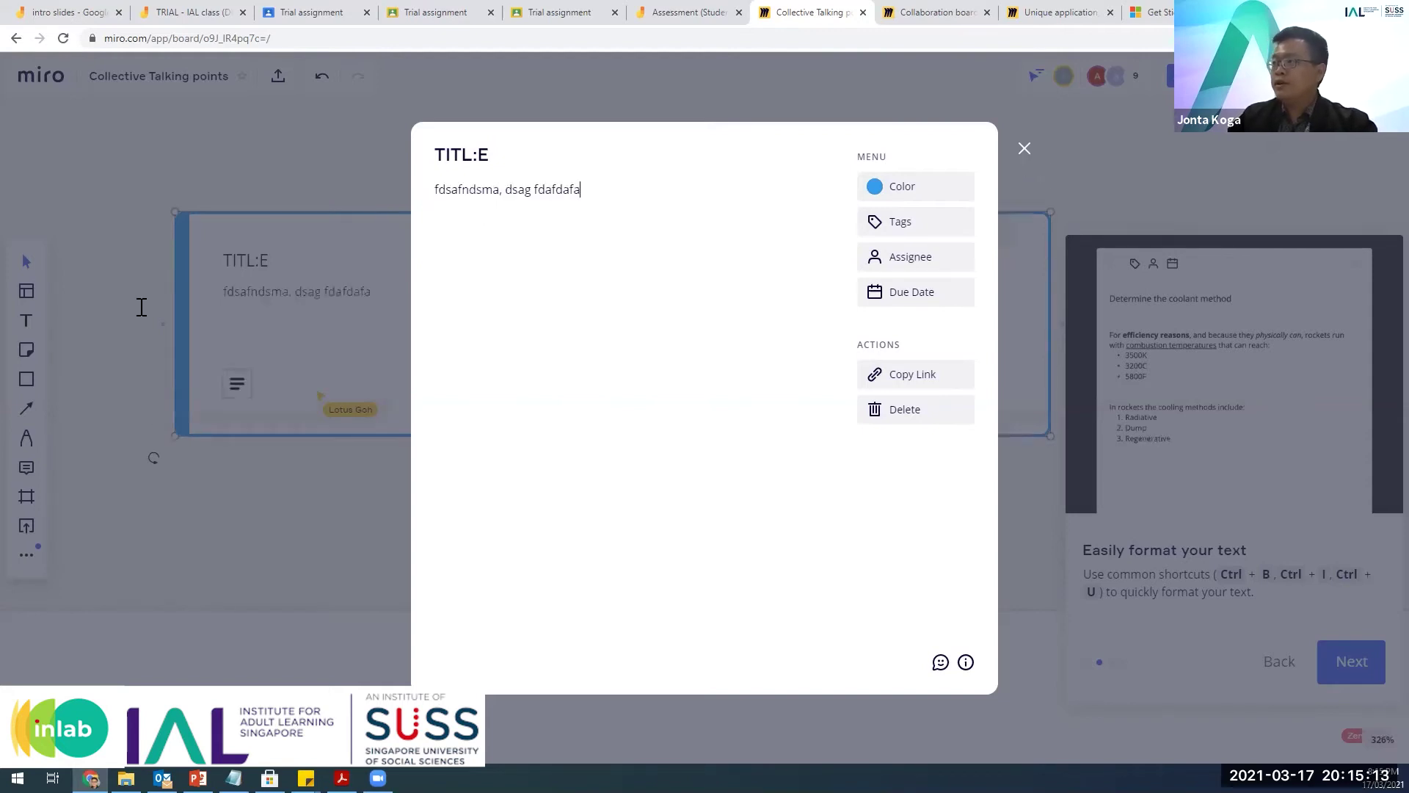
key("Escape")
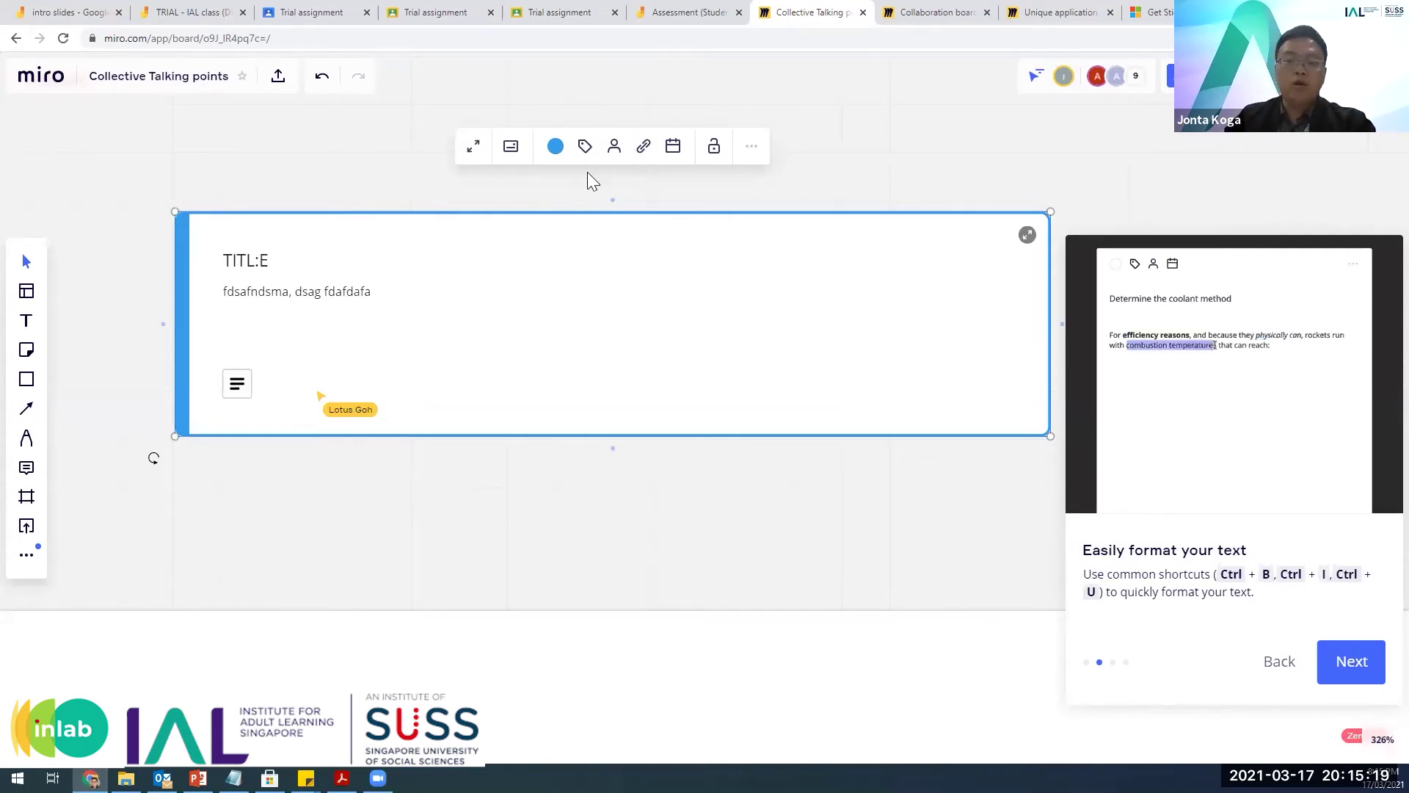
Open the card's details and assign the card to a board member from the assignee list.
left_click(1026, 237)
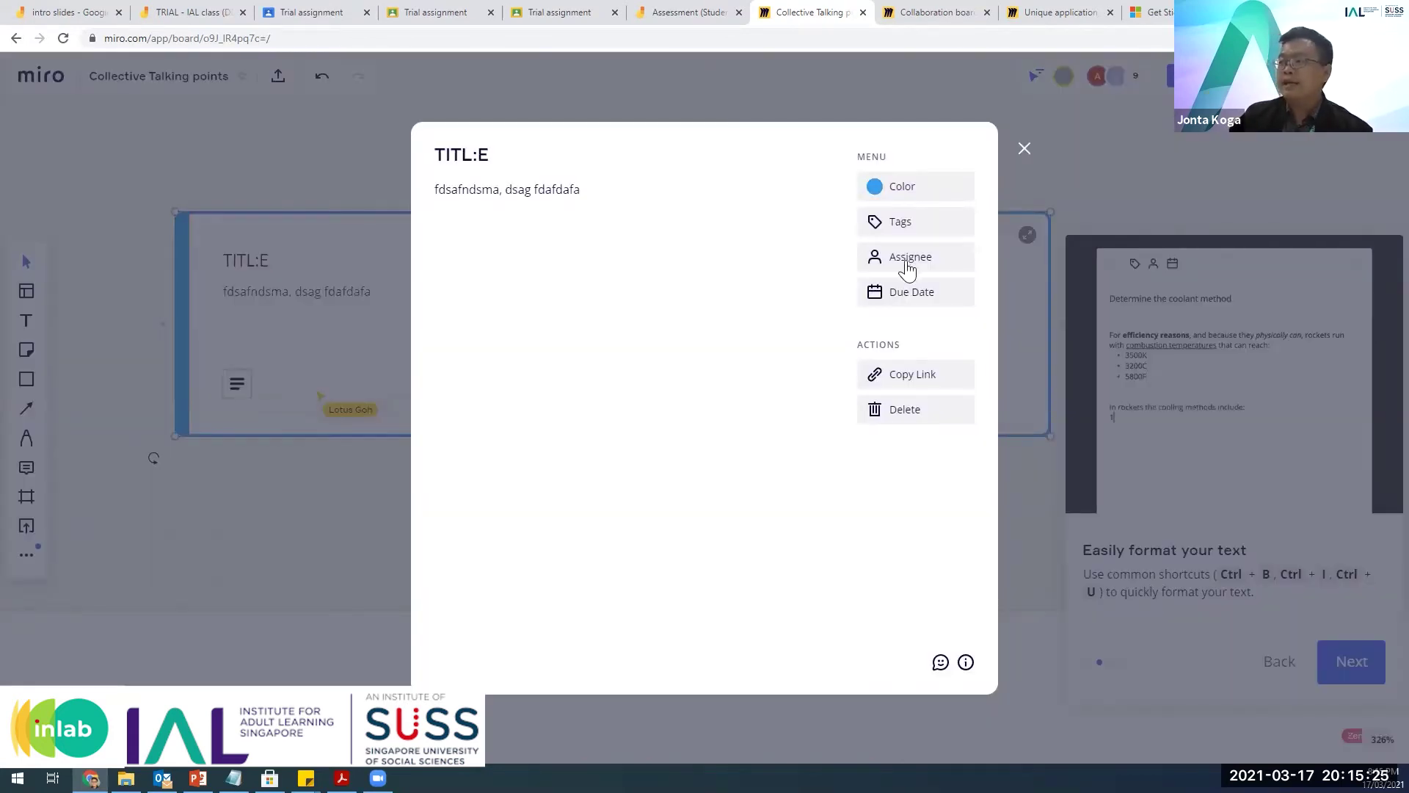
left_click(908, 269)
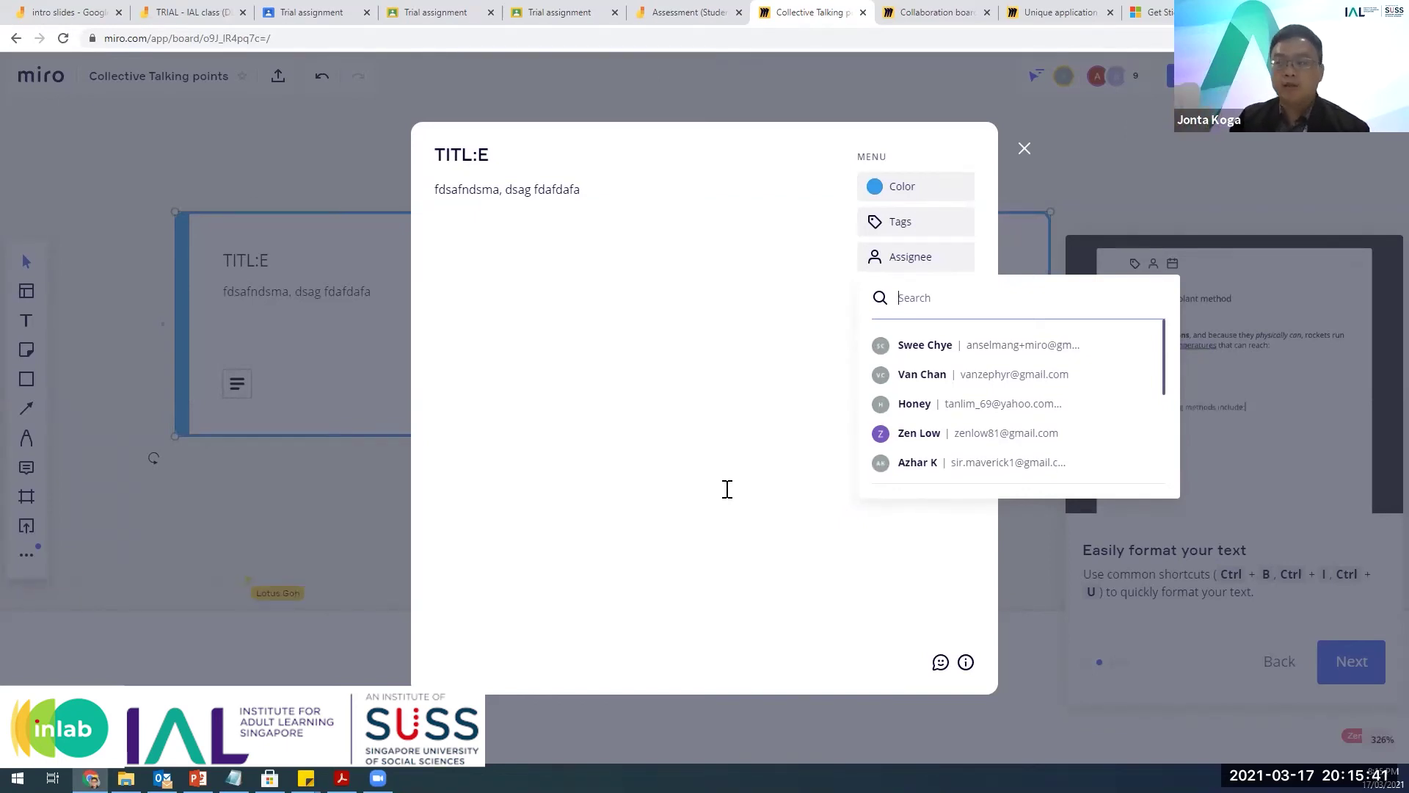
scroll(991, 417, "down", 1)
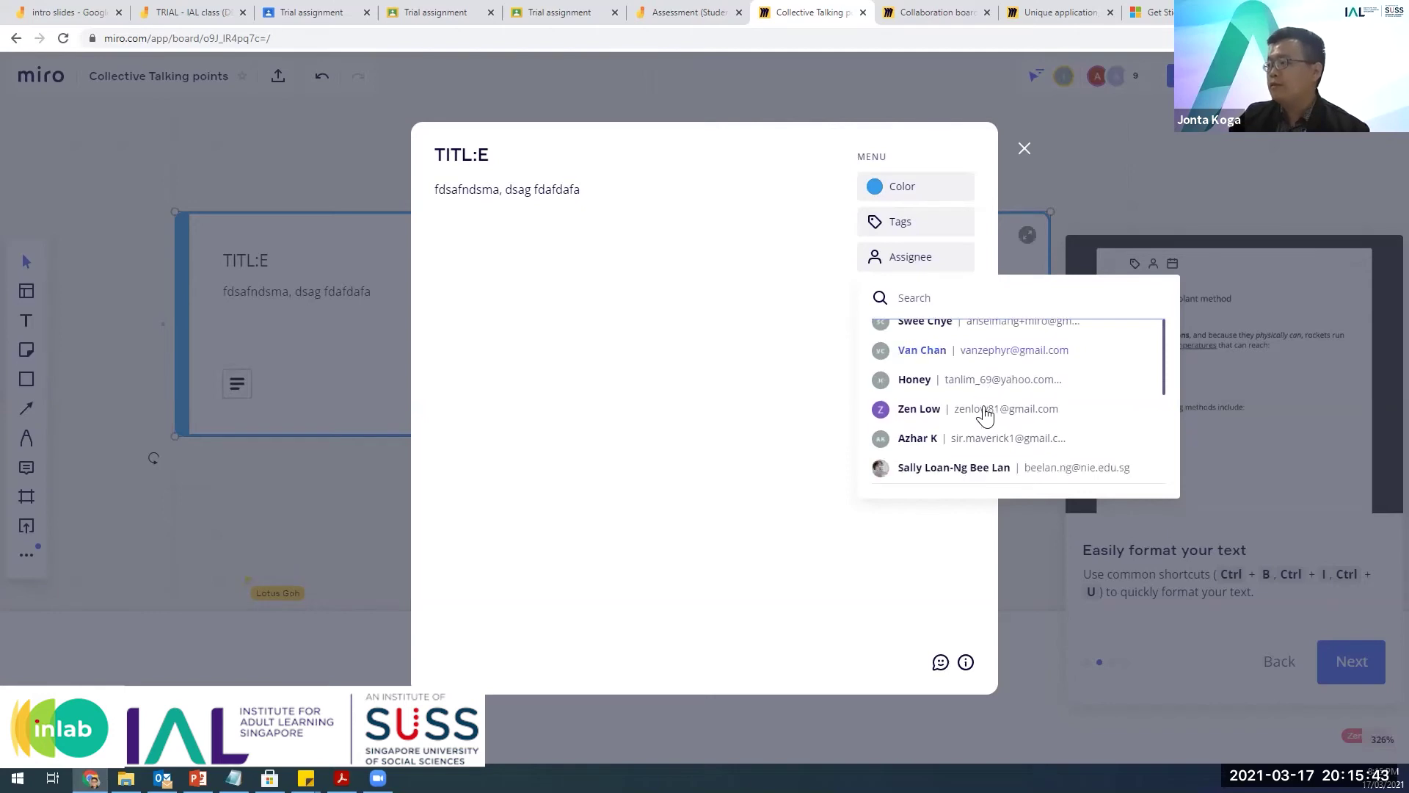
left_click(992, 413)
Set the card's due date to March 19, 2021 and close its details.
left_click(926, 276)
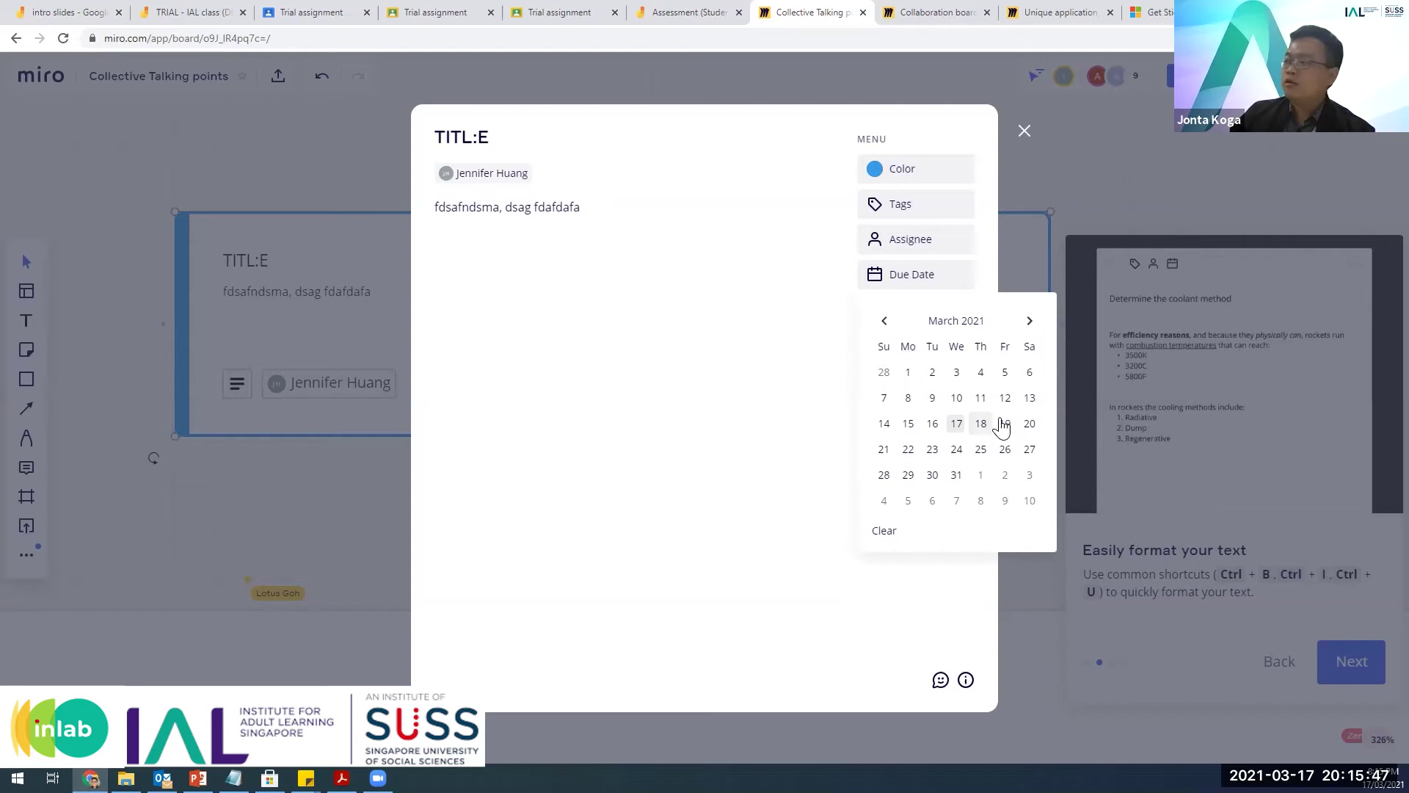
left_click(1004, 423)
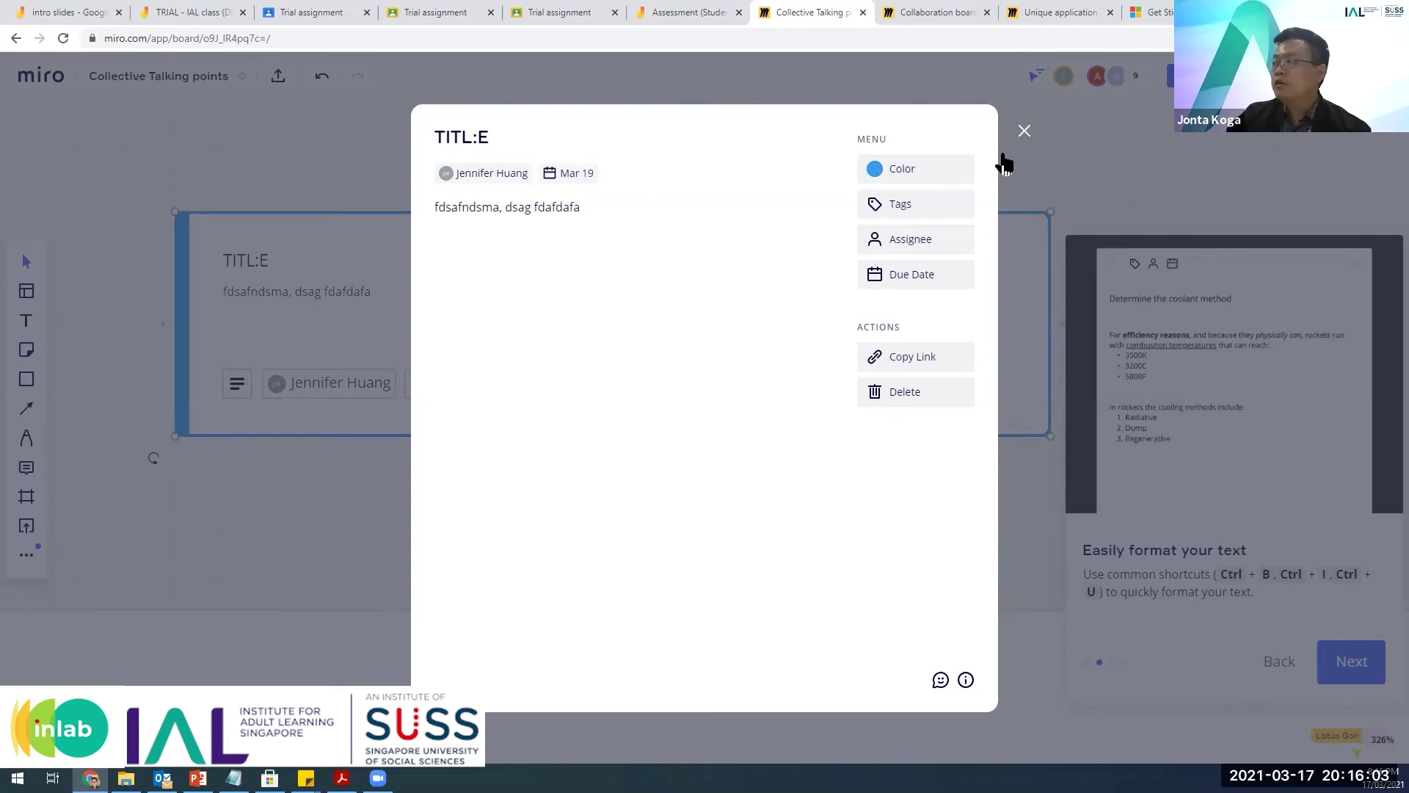
key("Escape")
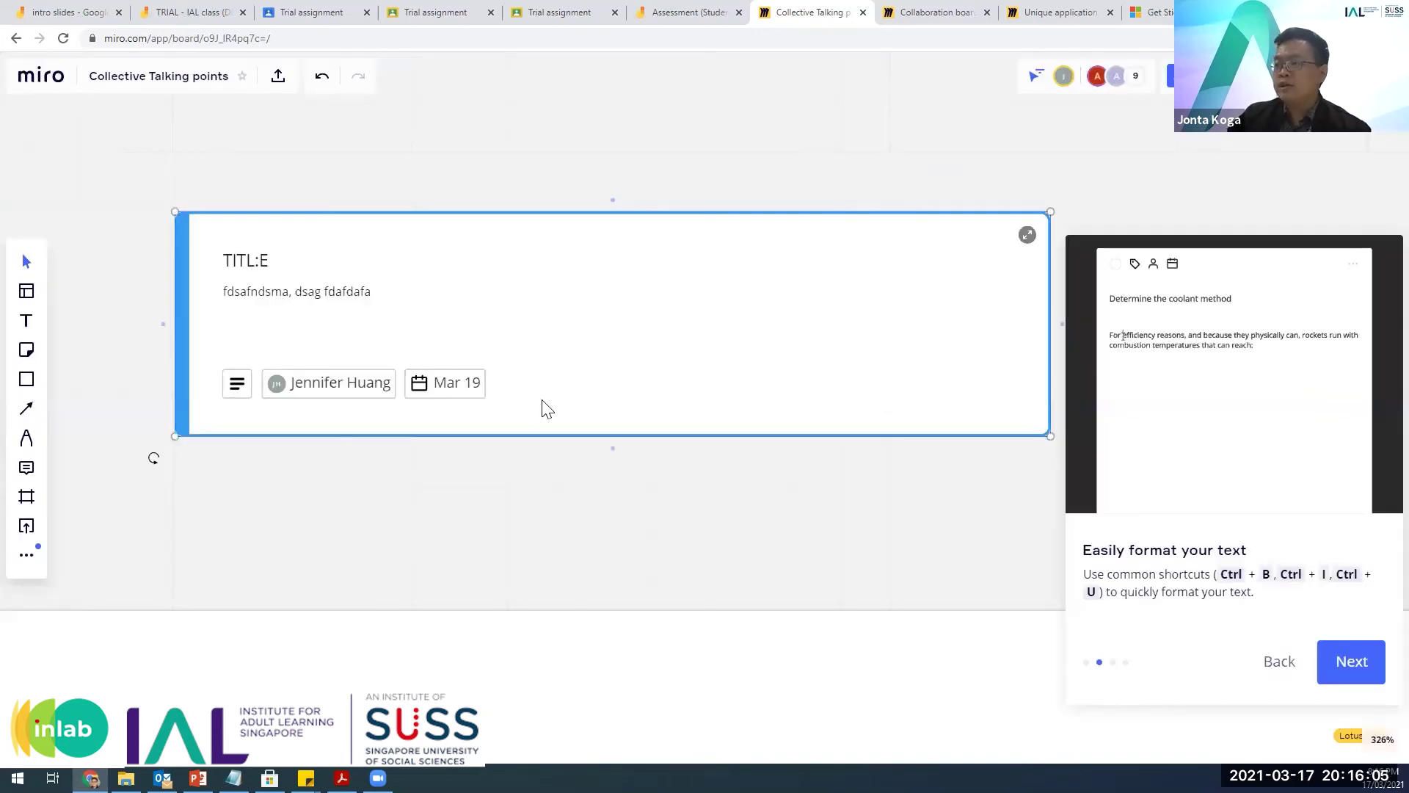
View the available tags for the "Furniture in kitchen" card in the Sample frame, leaving the card's tags as they are, and deselect it.
scroll(556, 405, "down", 4)
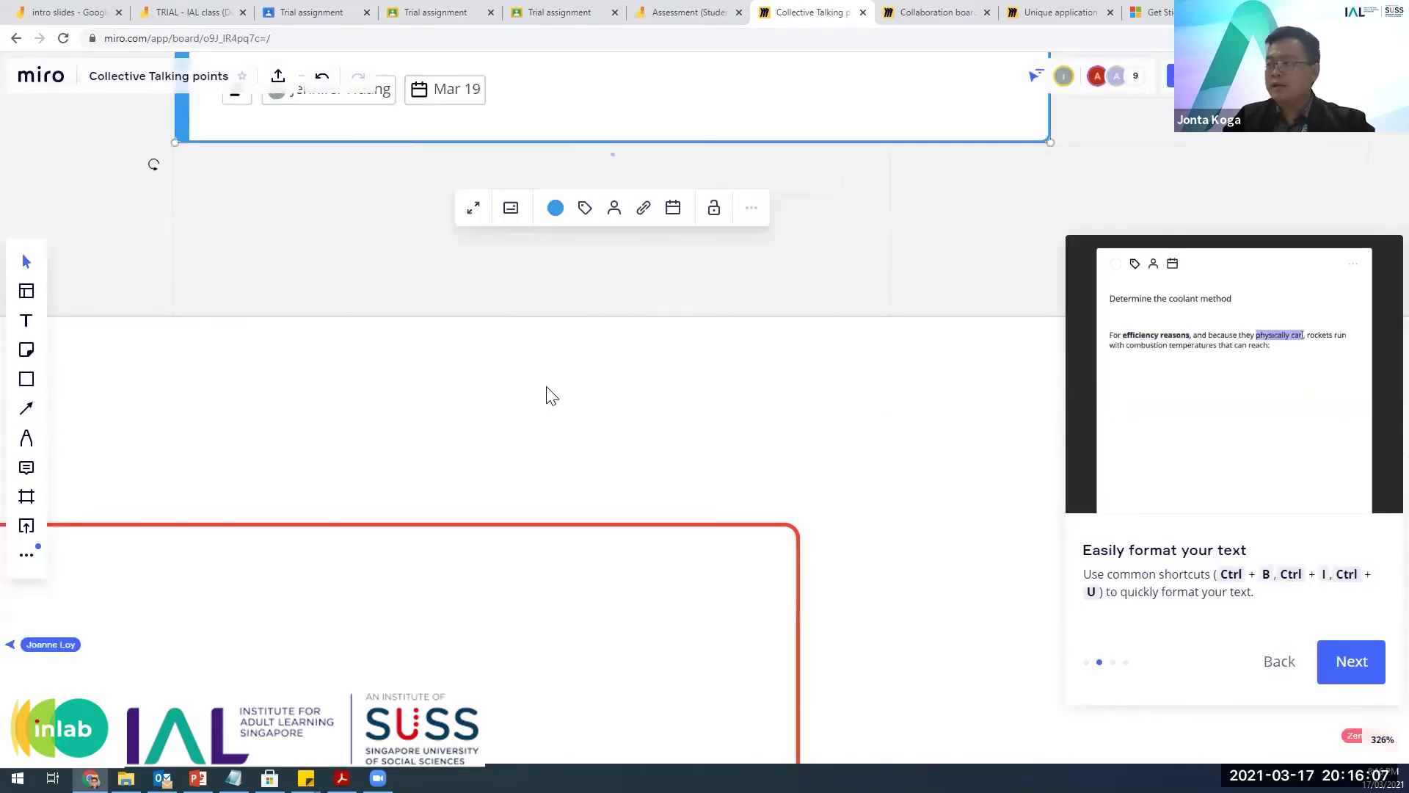
scroll(552, 396, "down", 8)
scroll(514, 396, "down", 8)
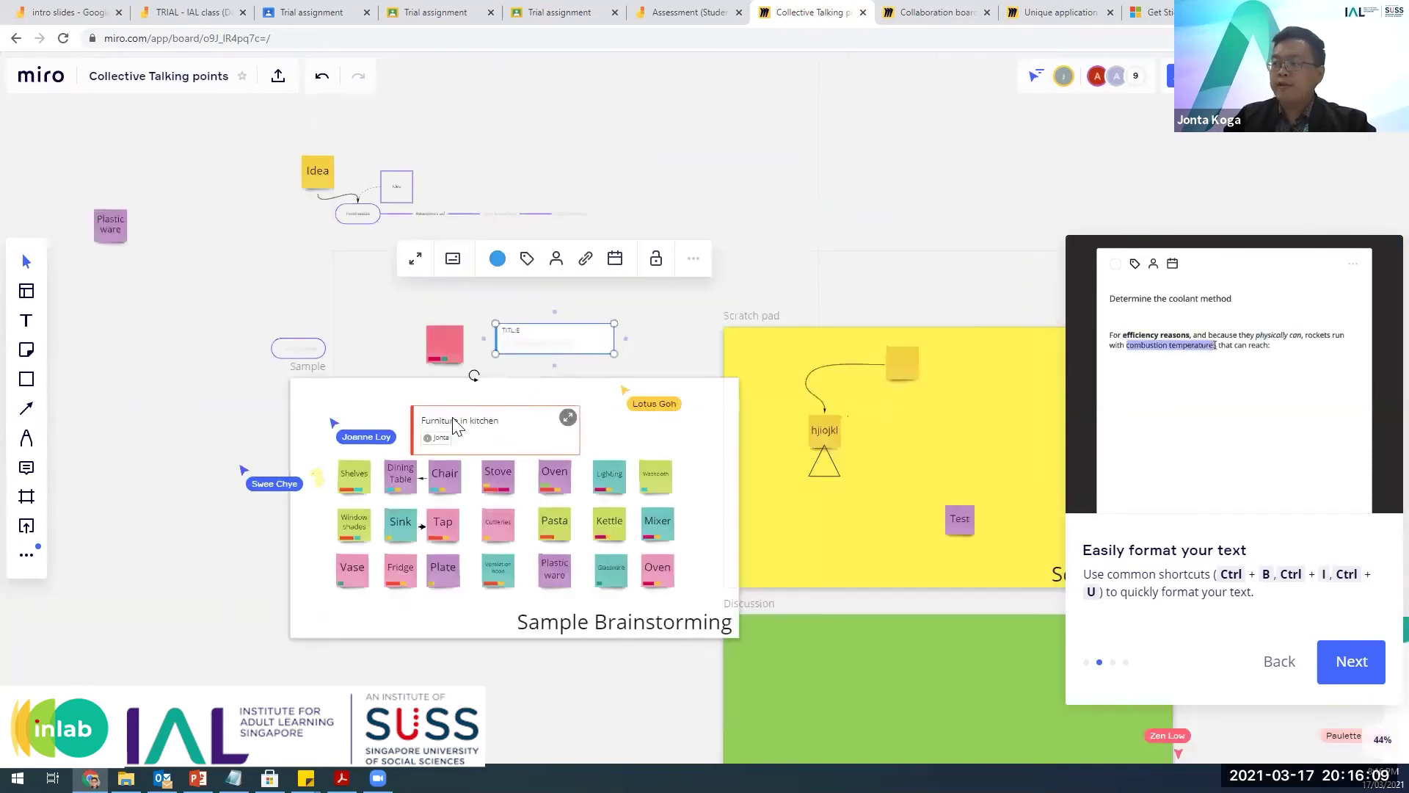
left_click(455, 425)
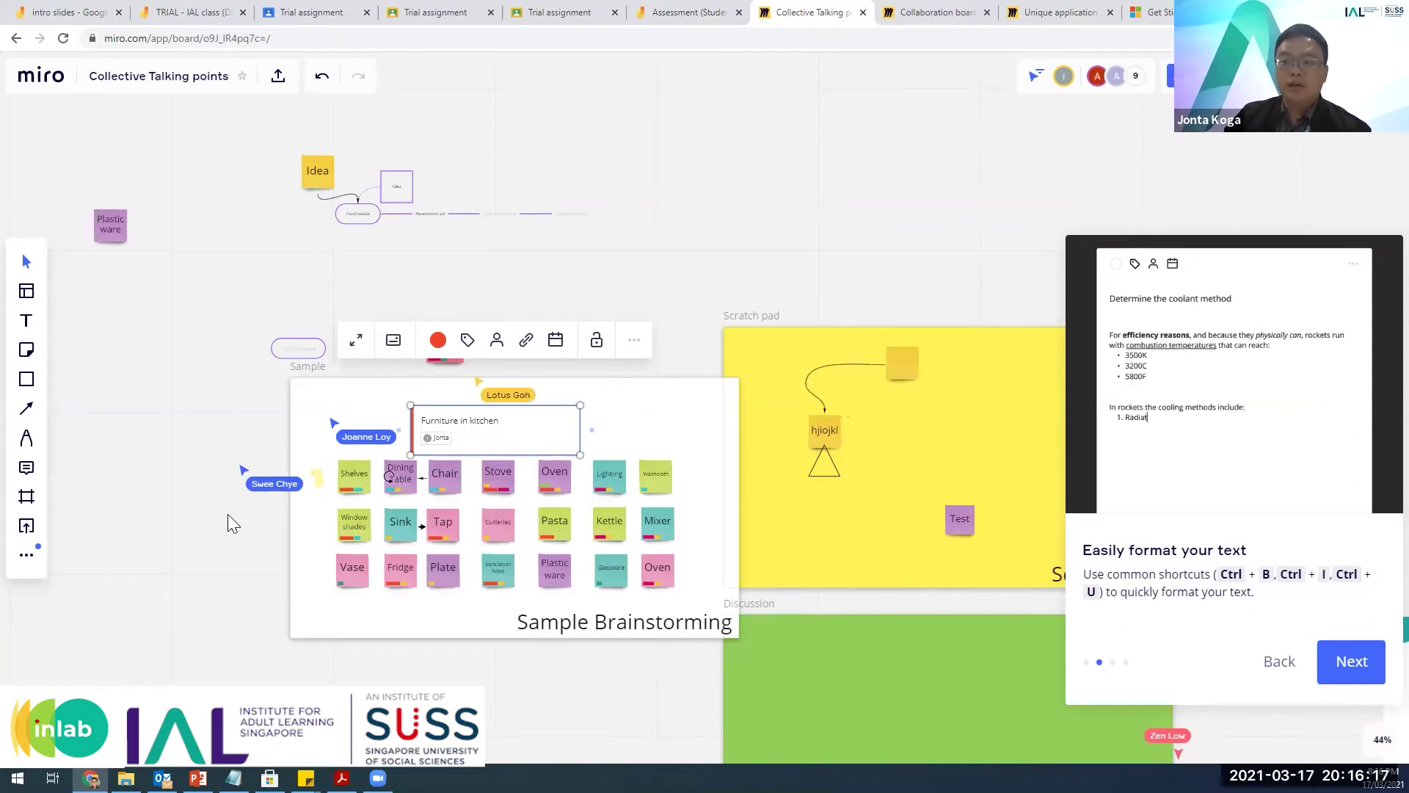
left_click(467, 340)
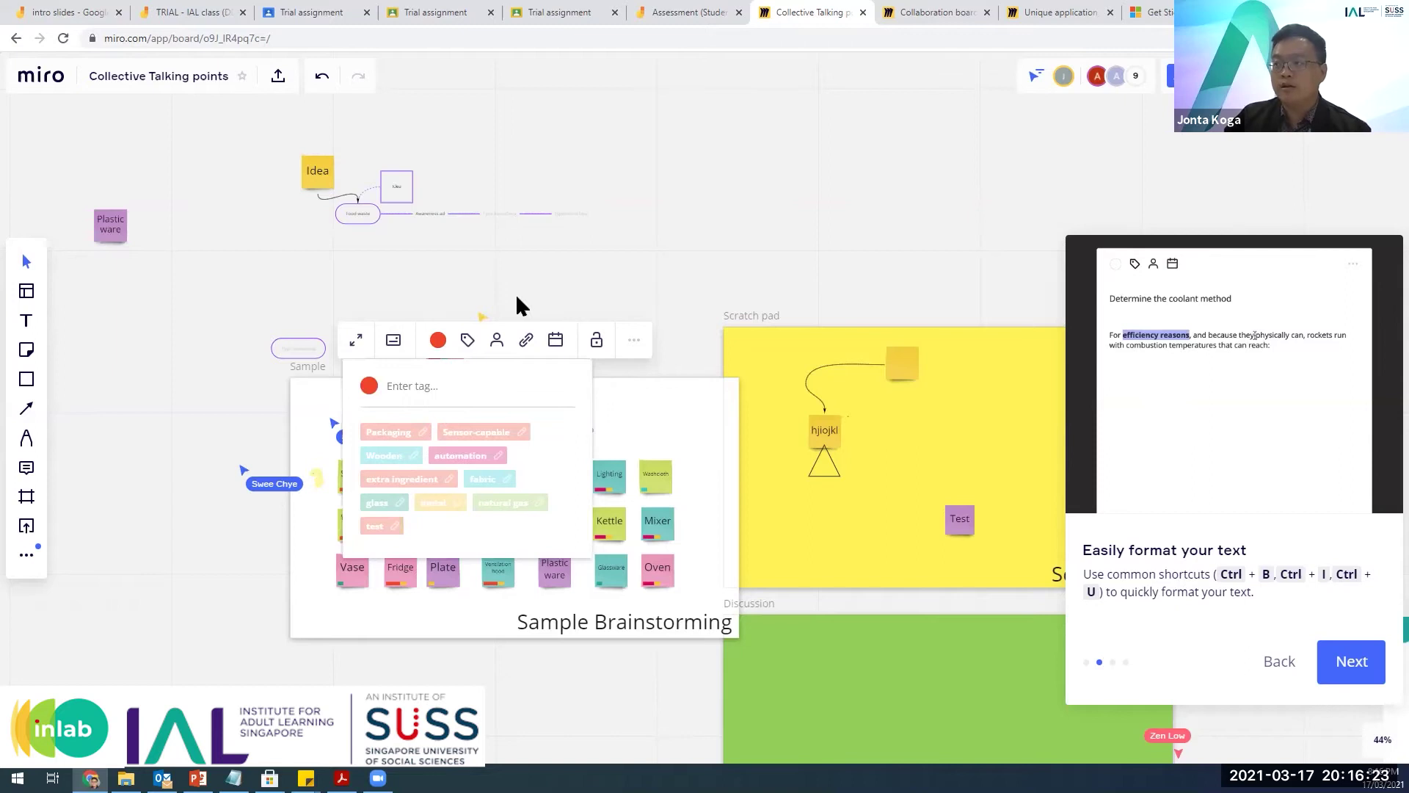
left_click(532, 308)
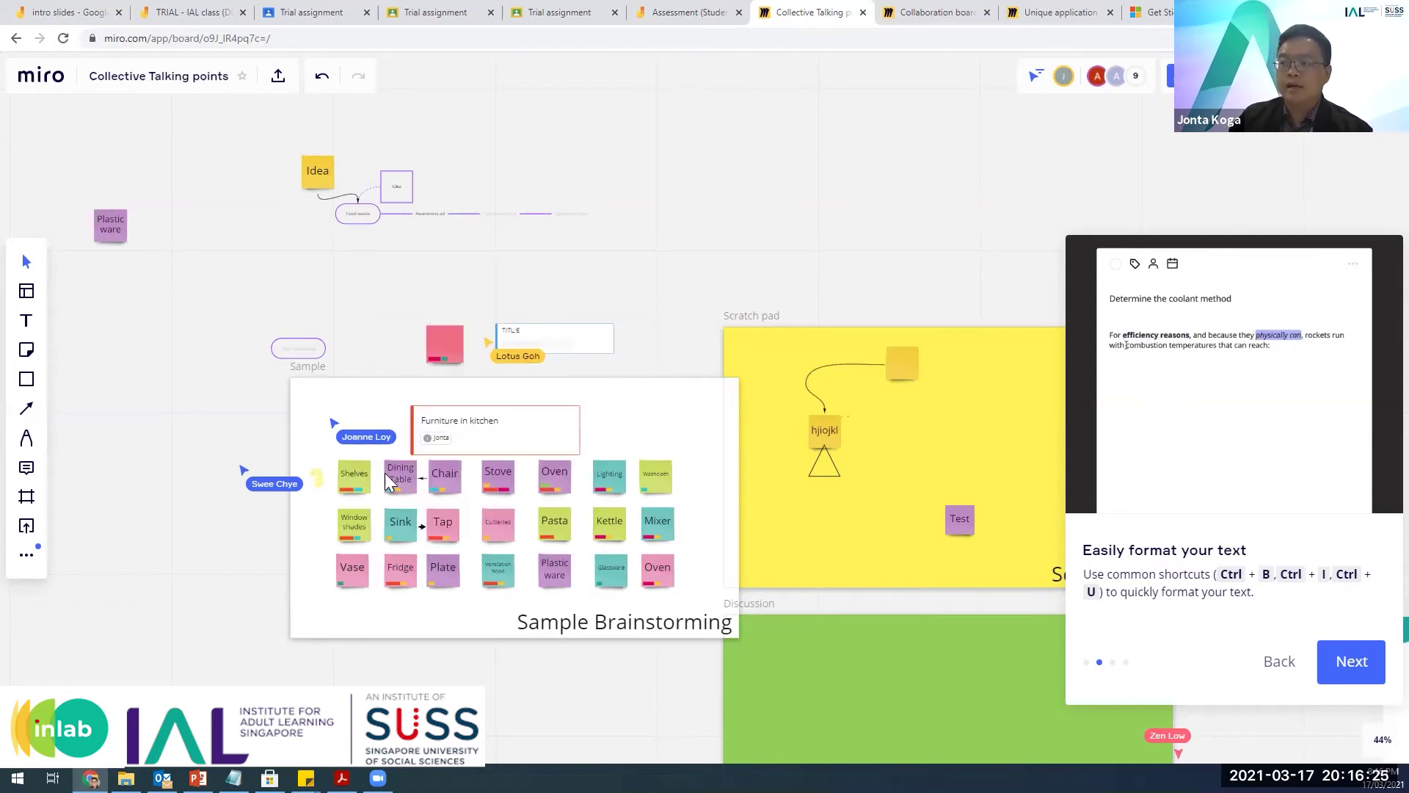